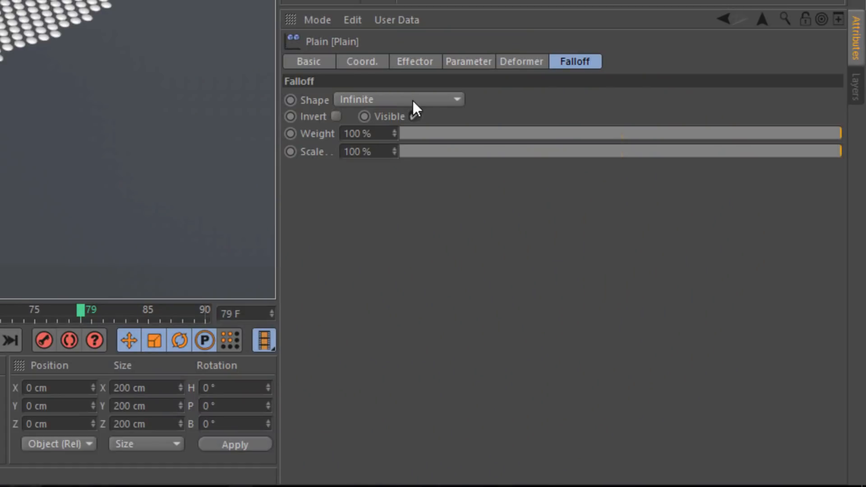
Set the Plain effector's falloff shape to Sphere
click(450, 102)
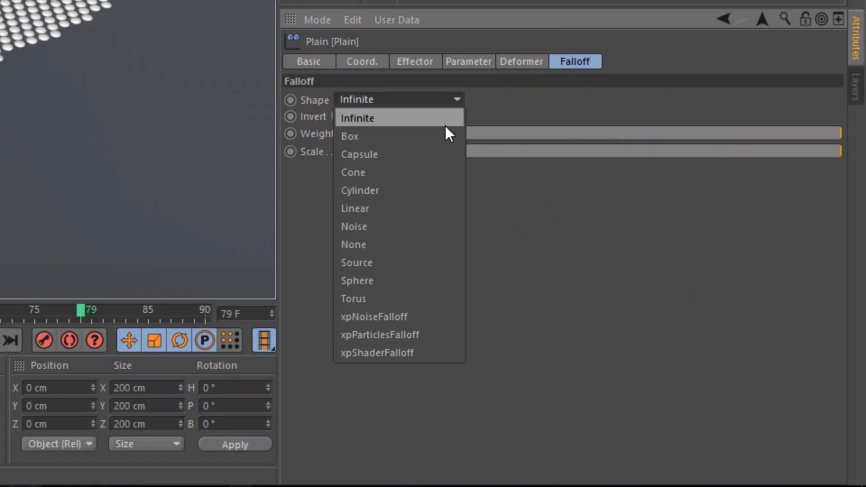
click(410, 278)
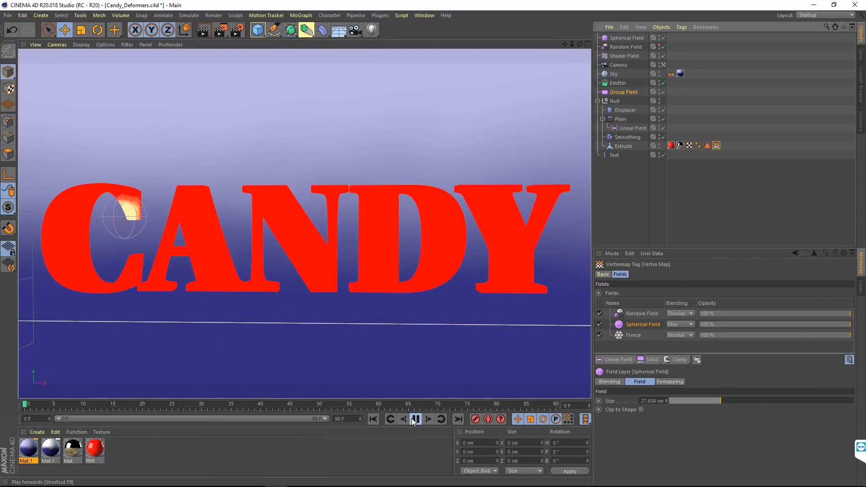
Stop the animation playback in the candy text scene
click(414, 418)
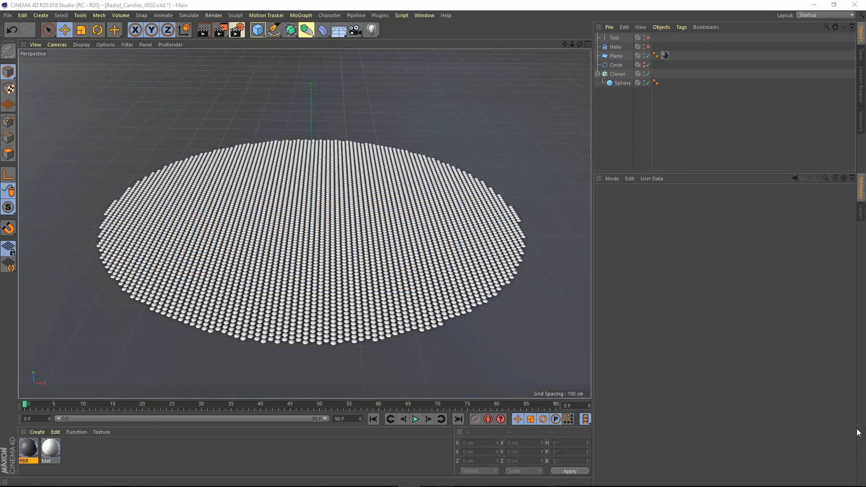
Add a Plain effector to the Cloner and set its Y position offset to 400 cm
click(617, 74)
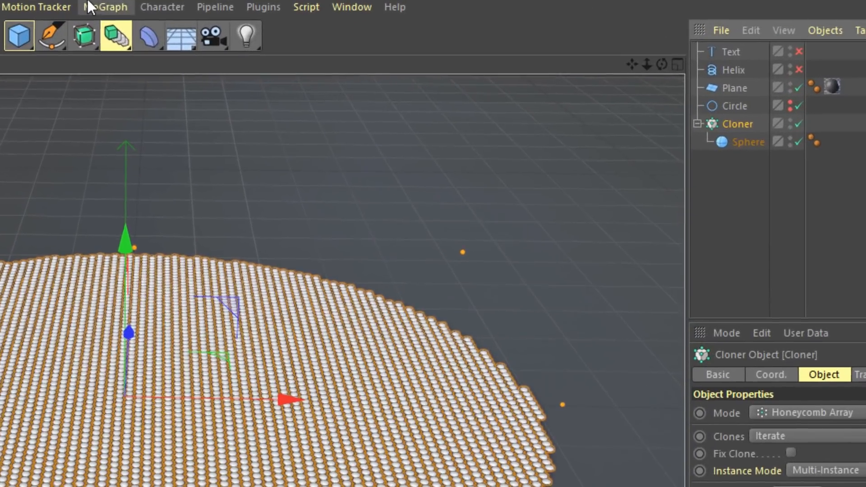
click(218, 13)
mouse_move(222, 31)
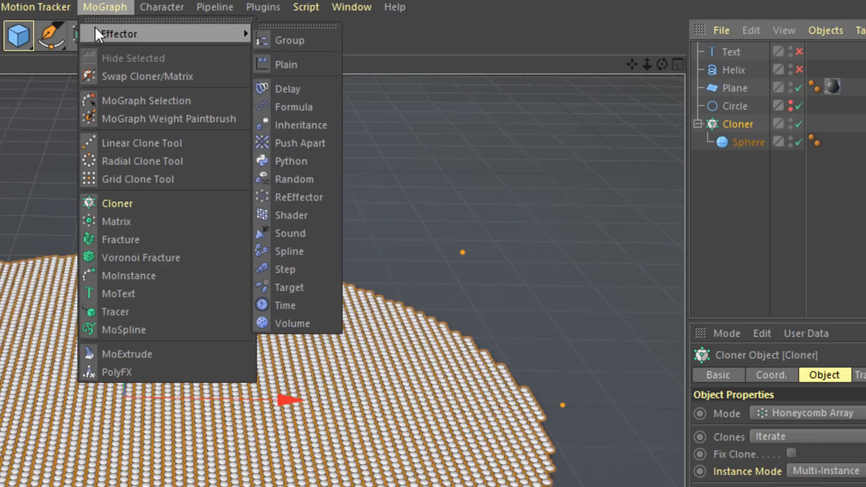
click(264, 64)
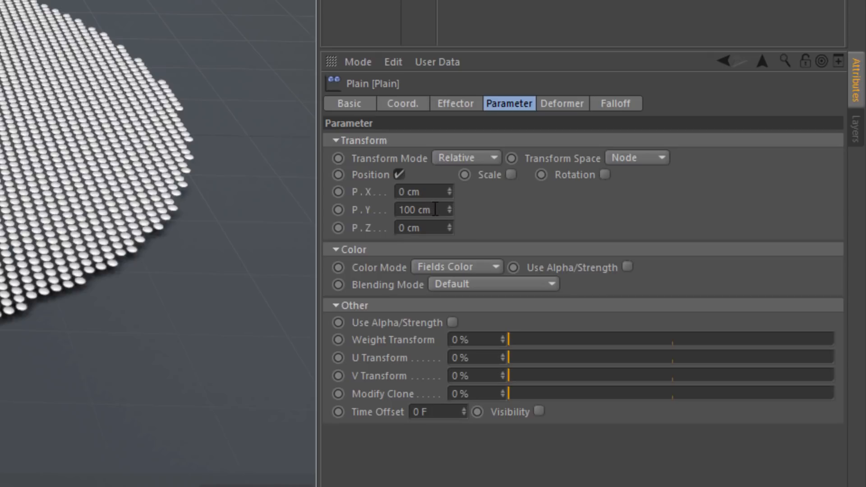
drag(435, 210, 357, 198)
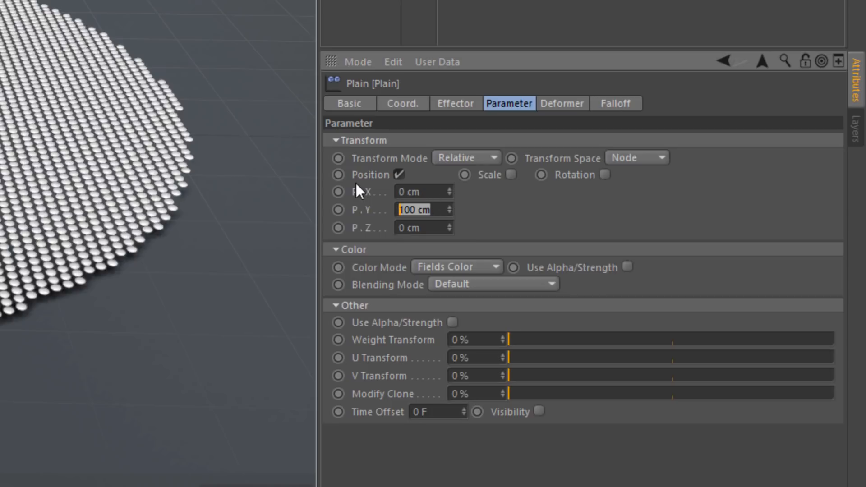
text(400)
key(Return)
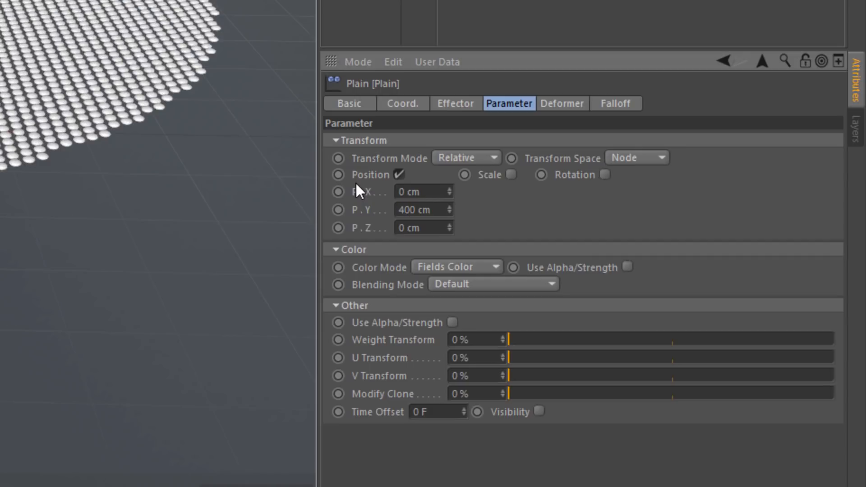
Add a Spherical Field to the Plain effector's falloff and set its size to 500 cm
click(607, 105)
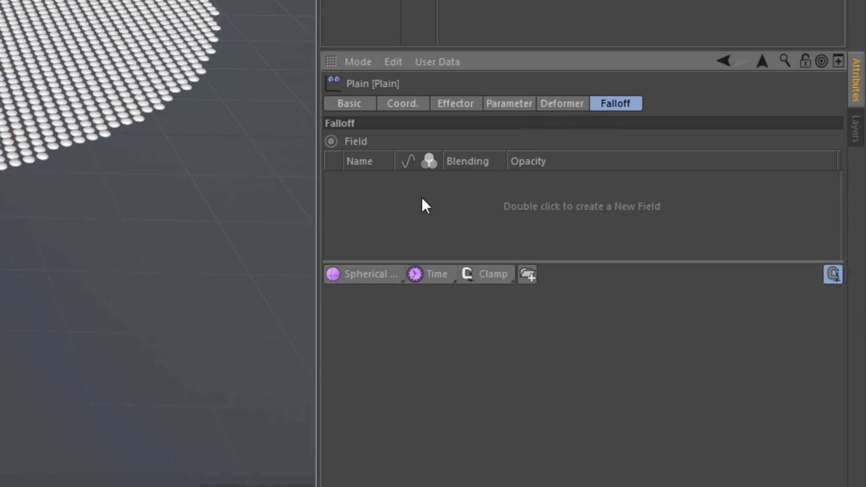
click(377, 268)
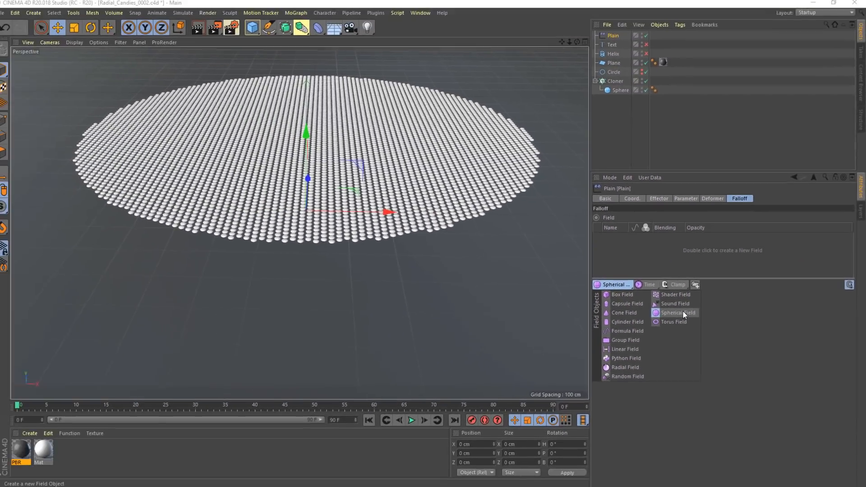
click(500, 334)
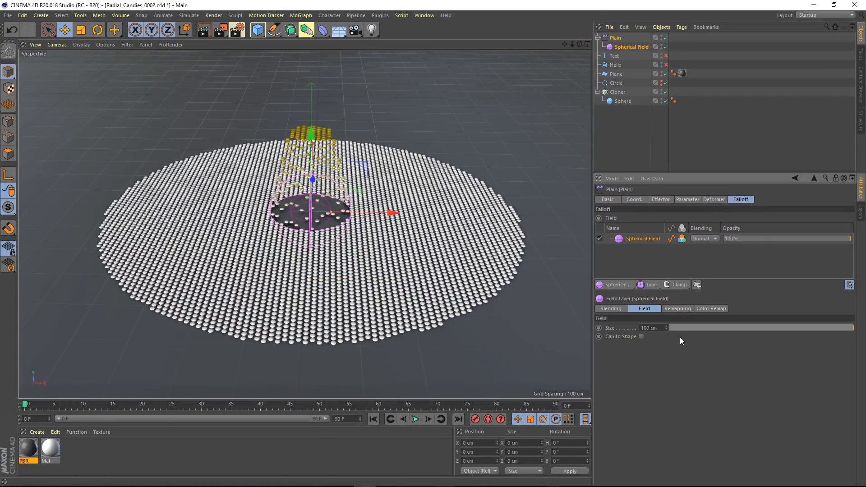
click(655, 328)
text(500)
key(Return)
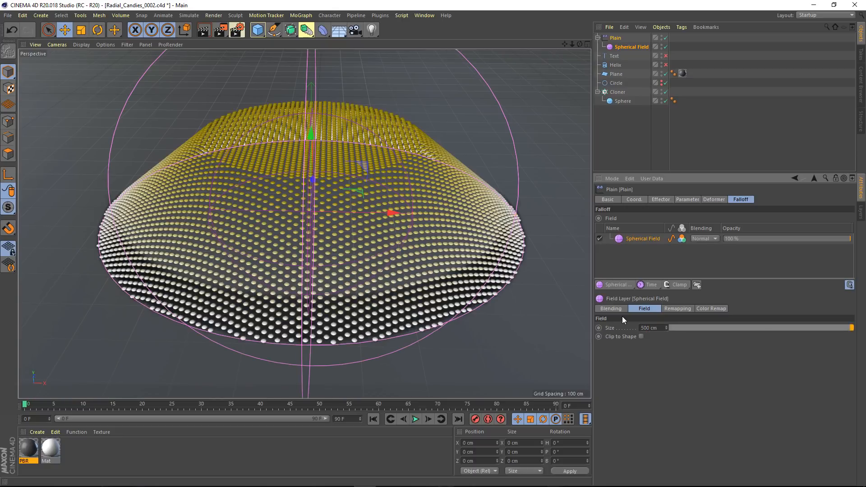
Raise the spherical field's remapping Inner Offset to 100%, then shift the field to about -237 cm in X and undo the move
click(667, 310)
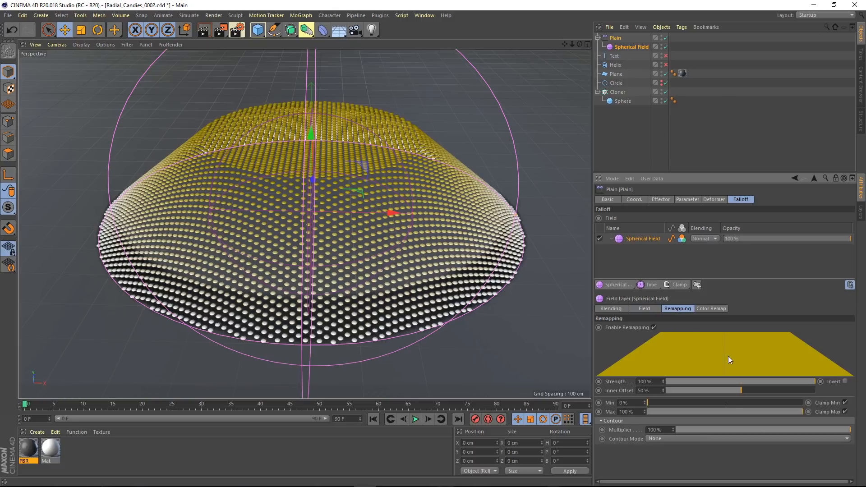
mouse_move(794, 382)
mouse_down()
mouse_move(752, 381)
mouse_move(818, 382)
mouse_up()
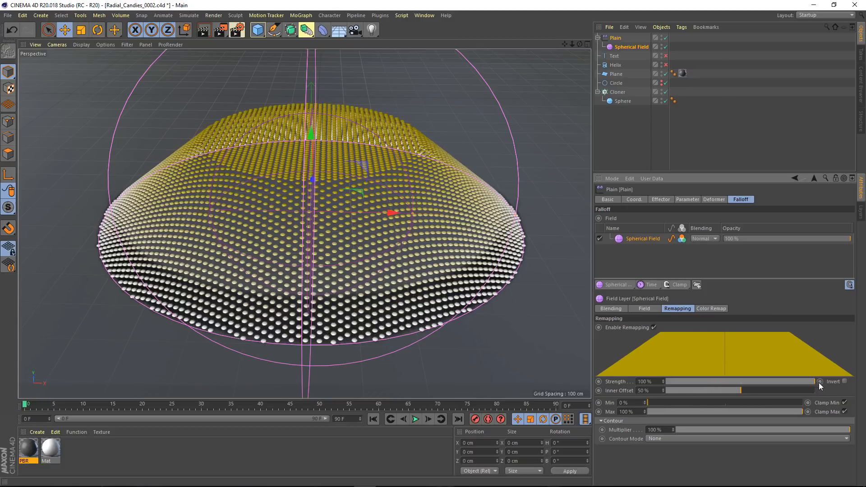
drag(744, 392, 825, 394)
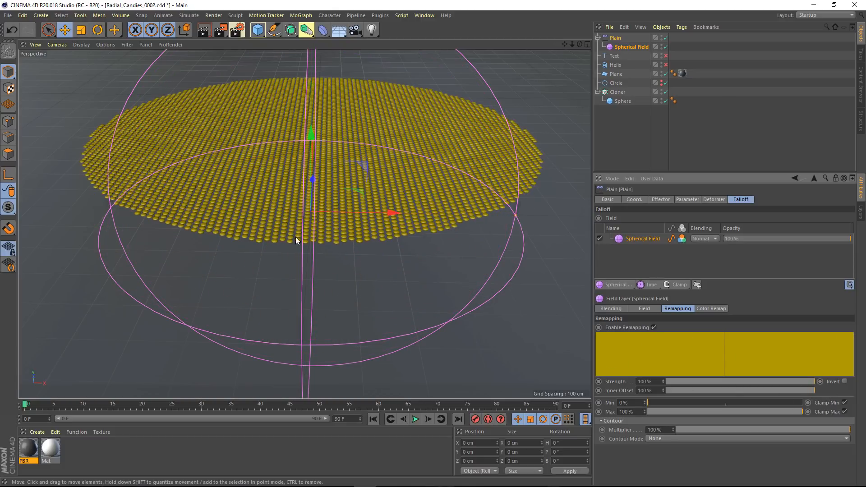
drag(365, 214, 344, 230)
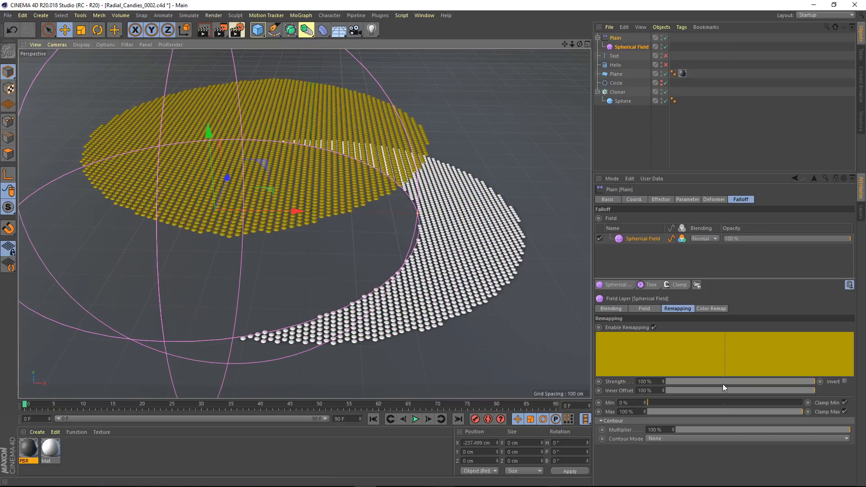
key(ctrl+z)
Set the spherical field's Inner Offset to 0% and its contour mode to Quadratic with a curve of -63%
drag(678, 390, 645, 389)
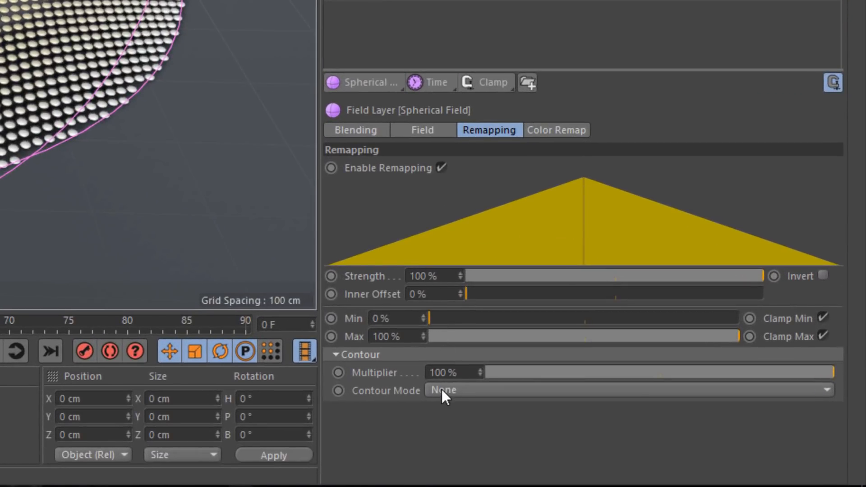
click(443, 391)
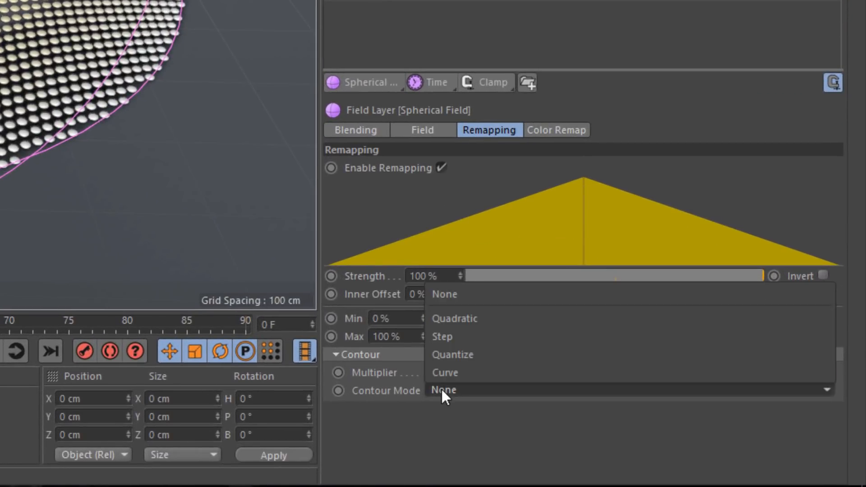
click(453, 323)
drag(686, 405, 551, 393)
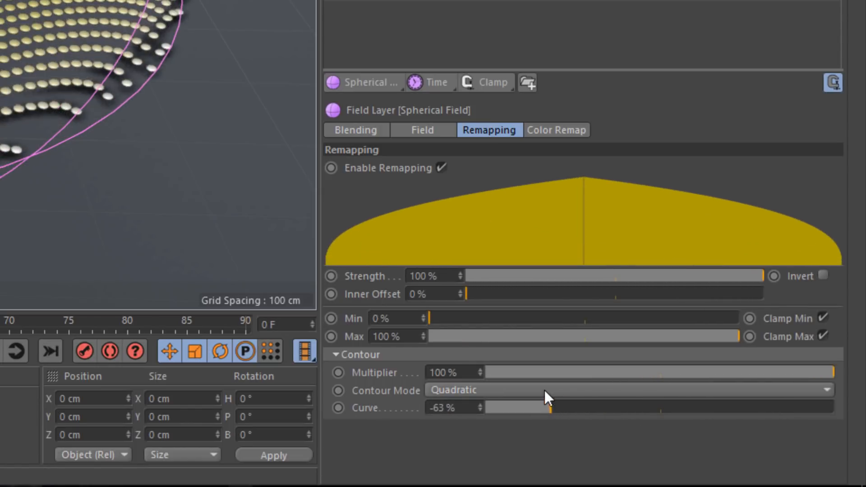
Switch the contour mode to Curve and reshape the spline into a hump, lowering its end point and raising the tangents at both ends
click(544, 389)
click(543, 373)
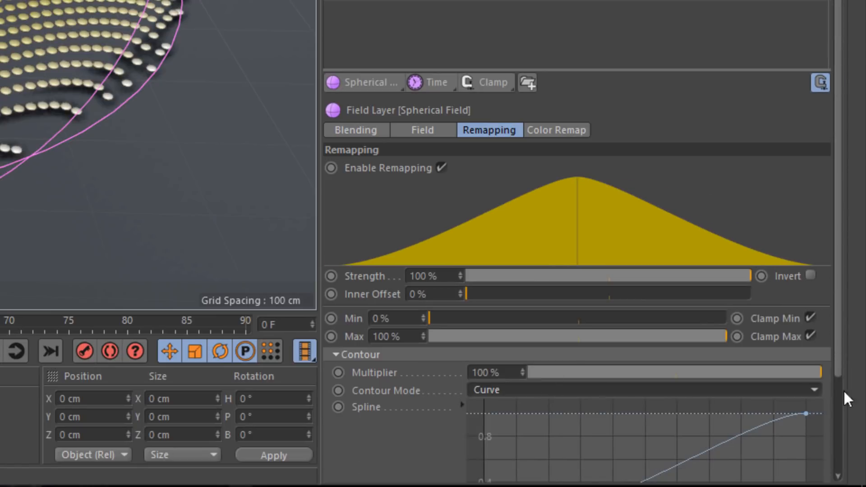
scroll(833, 383, down, 3)
drag(807, 297, 626, 299)
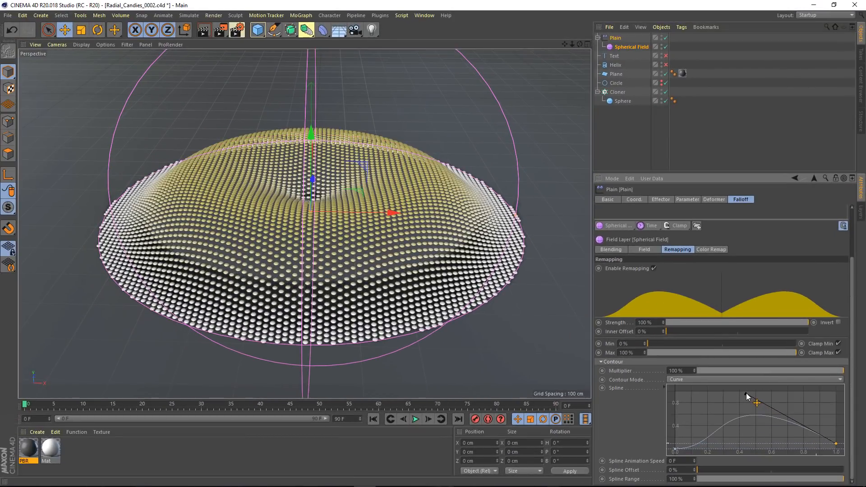
drag(746, 394, 749, 381)
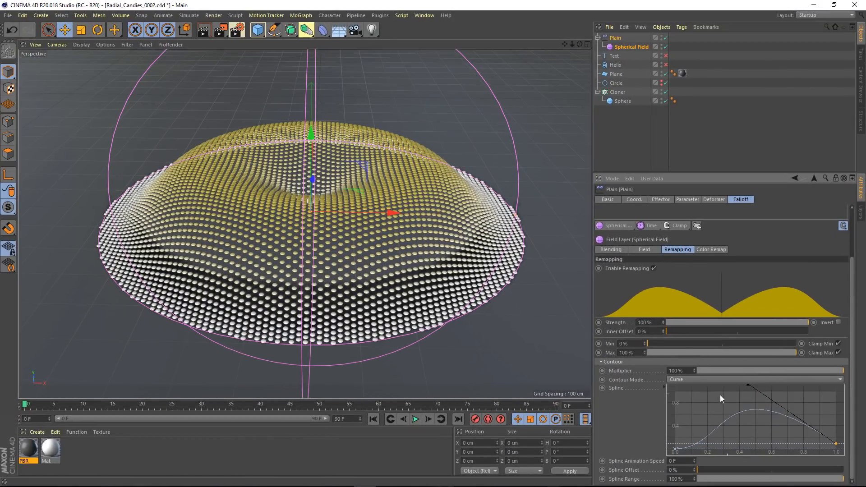
click(676, 450)
drag(714, 449, 716, 423)
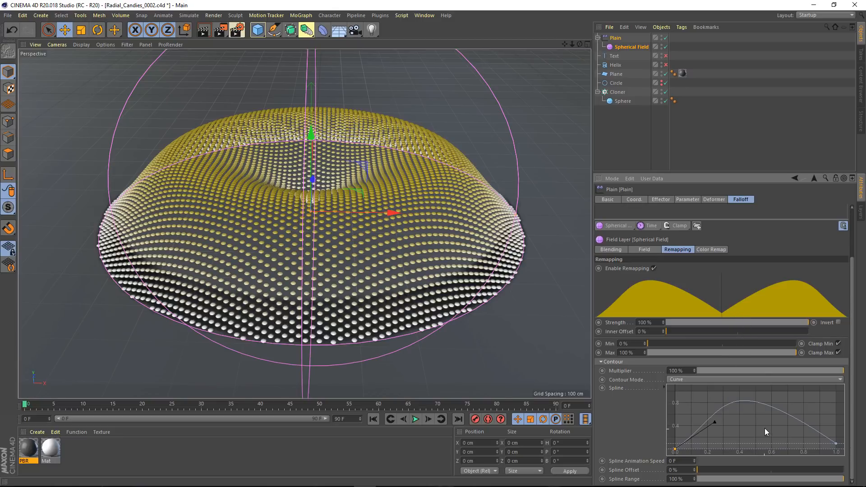
Change the spherical field's contour mode to Step and set the number of steps to 4
click(710, 380)
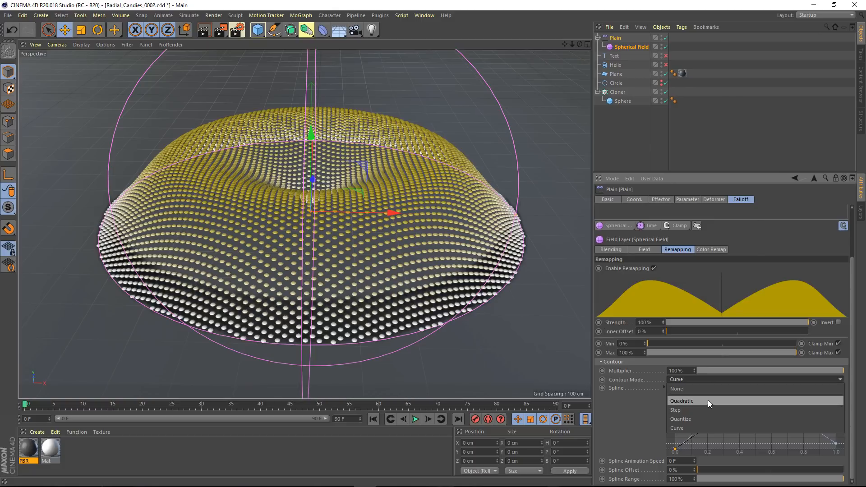
click(705, 411)
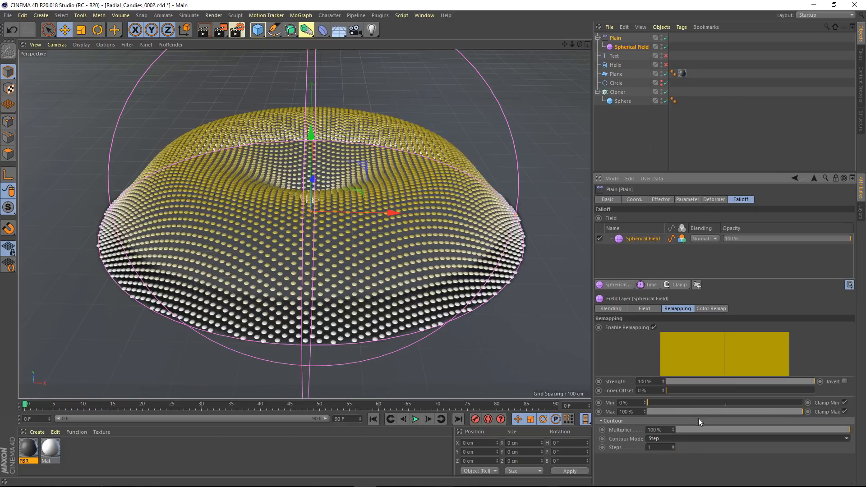
click(673, 445)
click(674, 445)
click(674, 445)
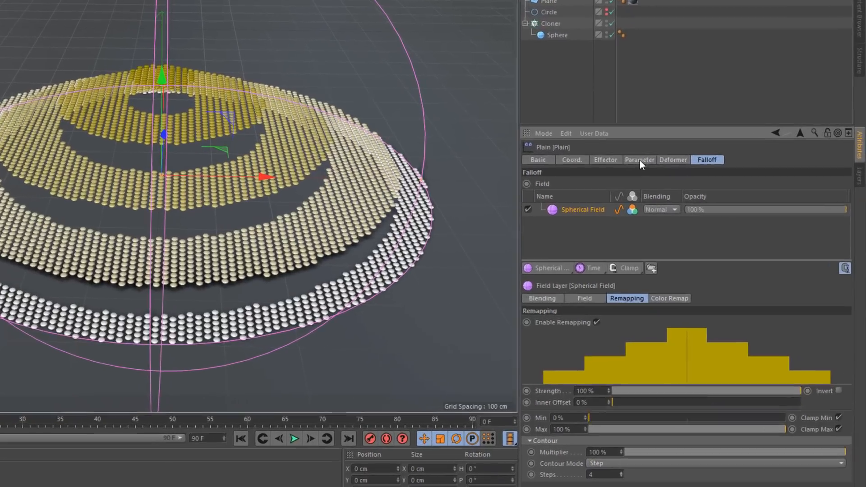
Set the spherical field's color remap mode to Gradient and load the rainbow preset running from blue through green to red
click(687, 199)
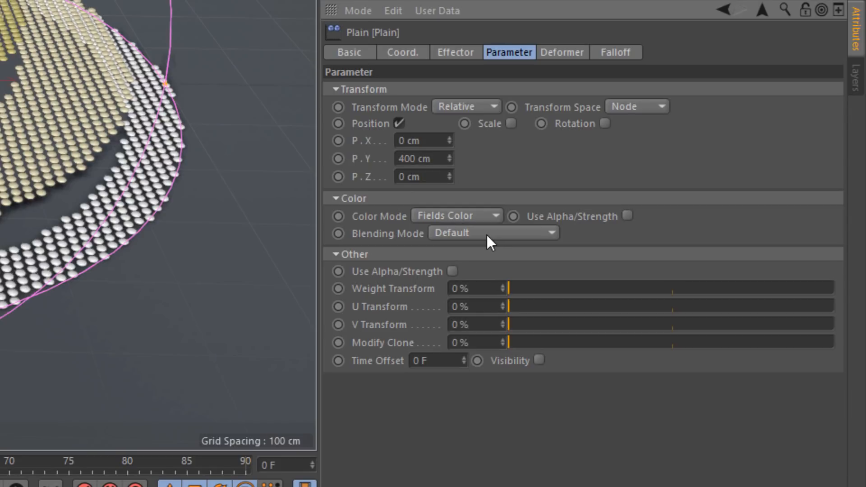
click(605, 54)
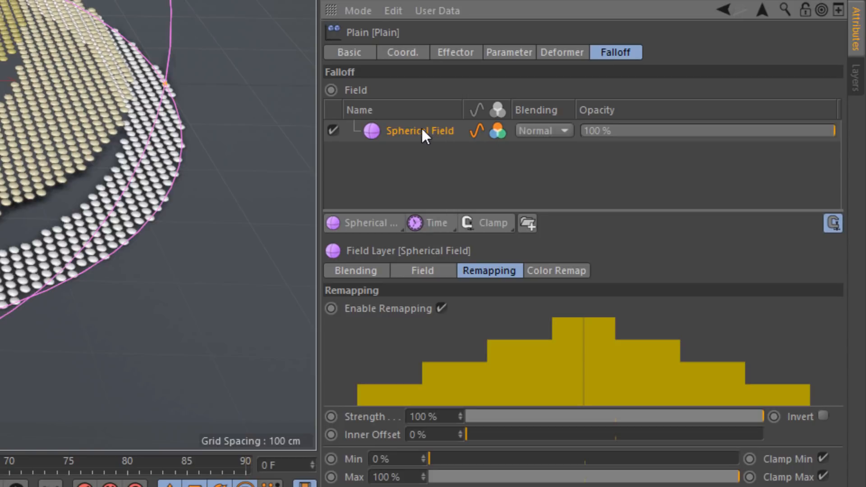
click(540, 269)
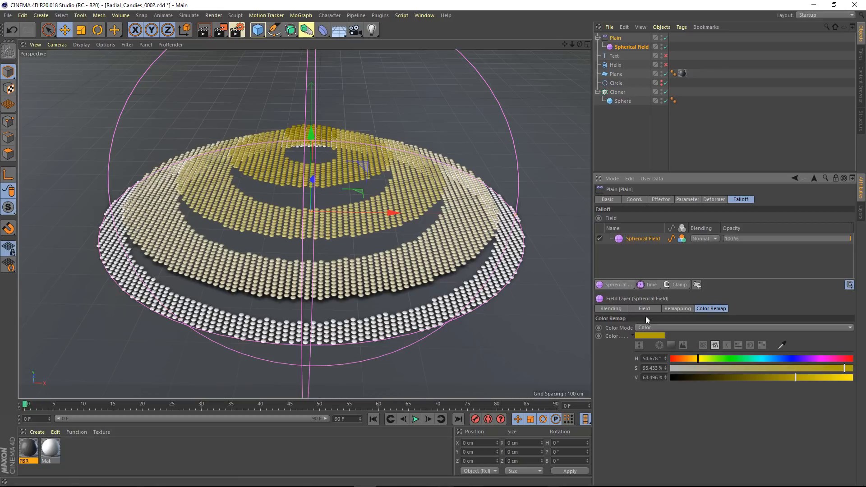
click(651, 324)
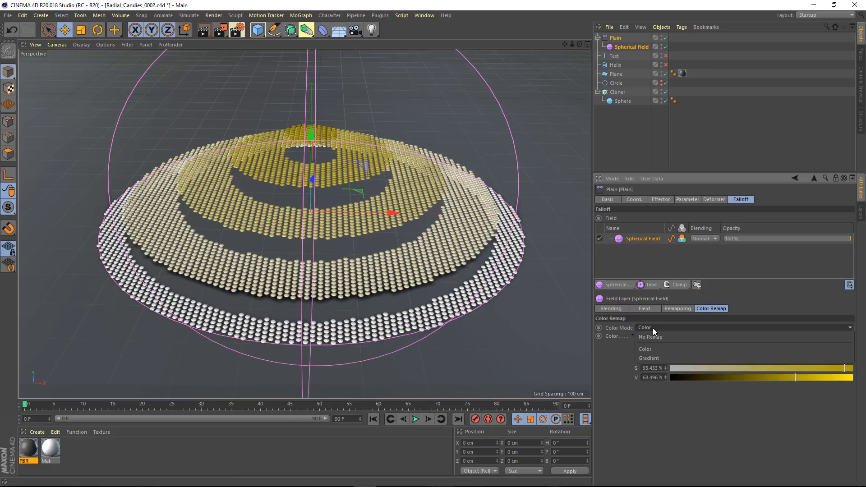
click(655, 358)
scroll(851, 454, down, 3)
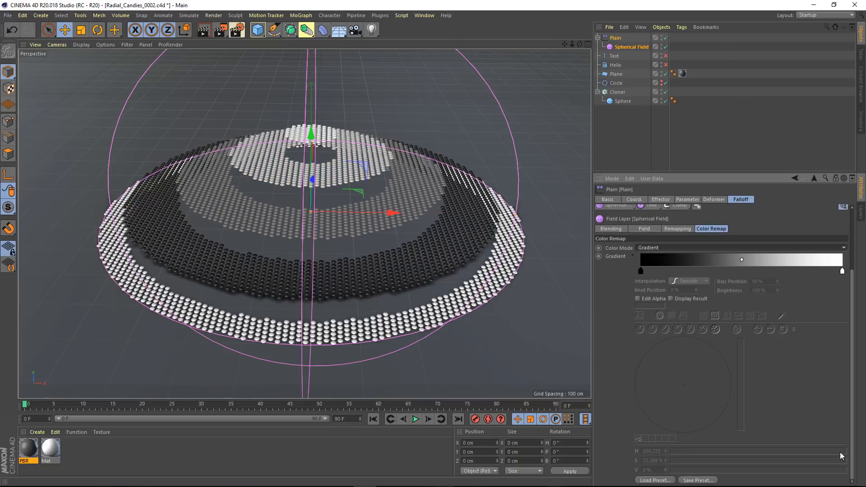
click(658, 480)
click(735, 319)
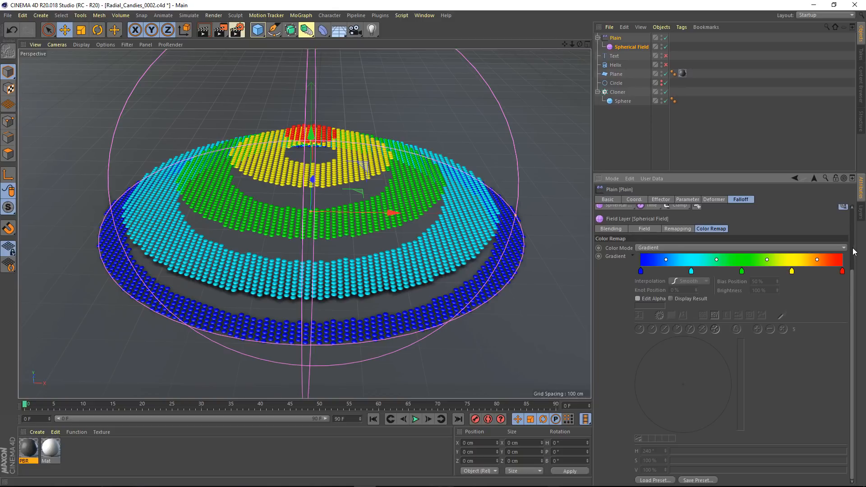
Add a Box Field above the Spherical Field in the Plain effector's falloff and set its blending to Subtract
scroll(853, 251, up, 3)
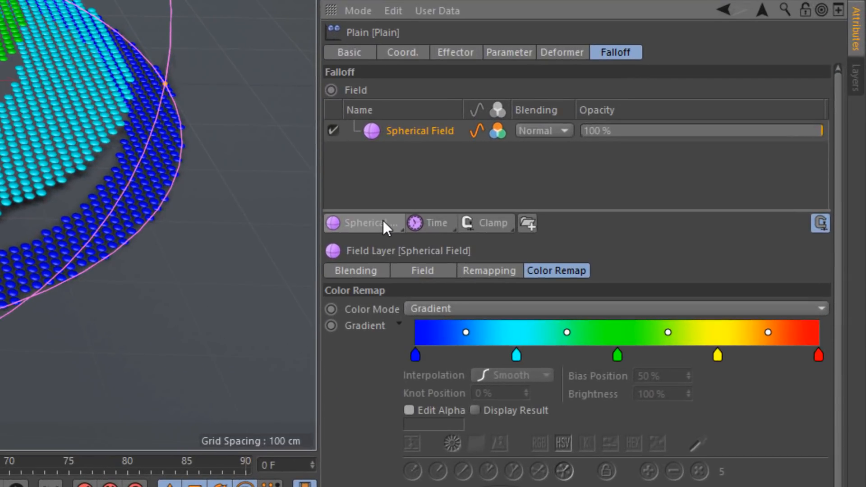
click(624, 286)
click(389, 238)
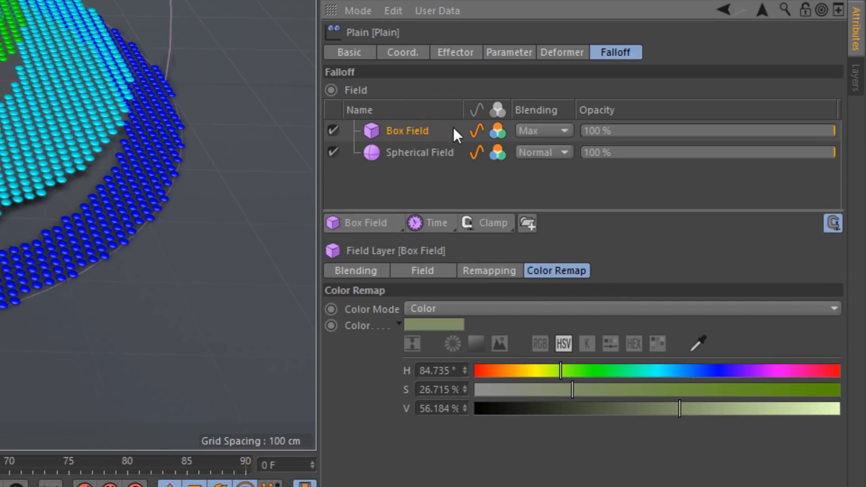
click(564, 135)
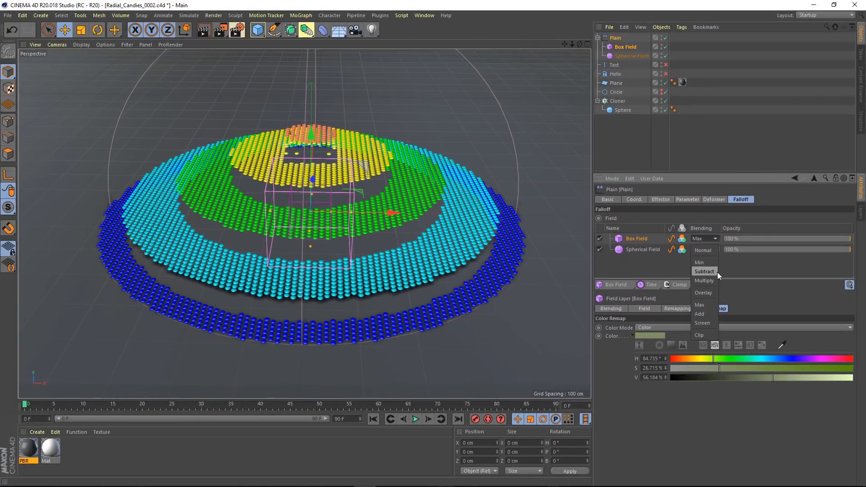
click(717, 272)
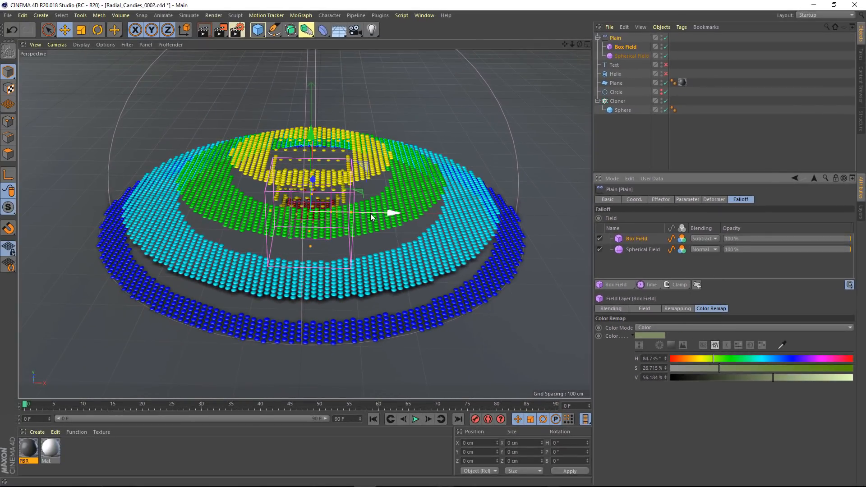
Move the Box Field along X over the outer edge of the disc and compare the result with its value channel off and on
mouse_move(400, 214)
mouse_down()
mouse_move(537, 233)
mouse_move(483, 239)
mouse_move(523, 299)
mouse_up()
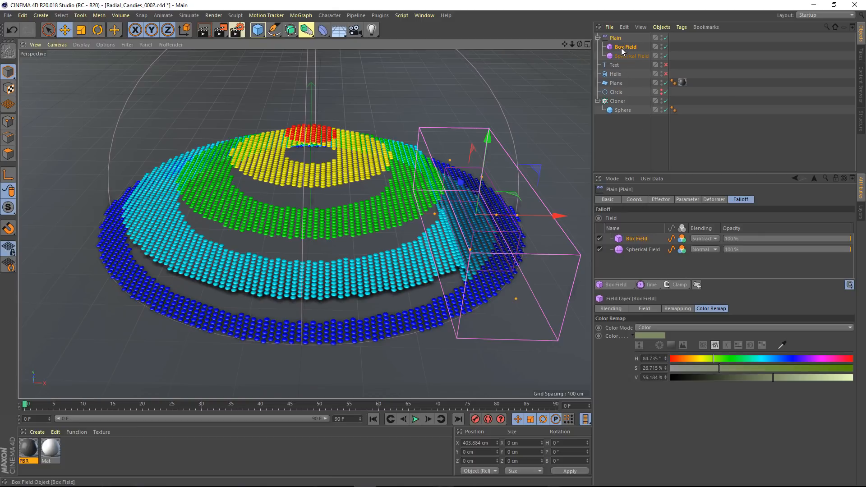
drag(564, 218, 488, 226)
drag(533, 231, 548, 232)
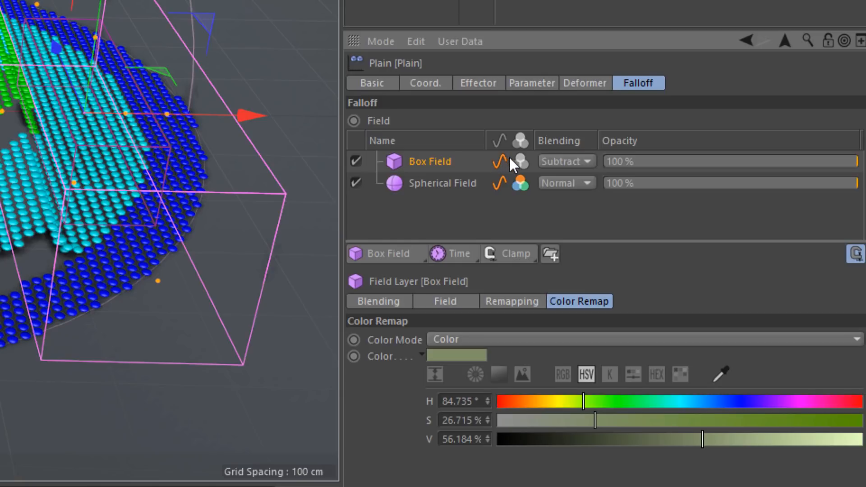
click(500, 161)
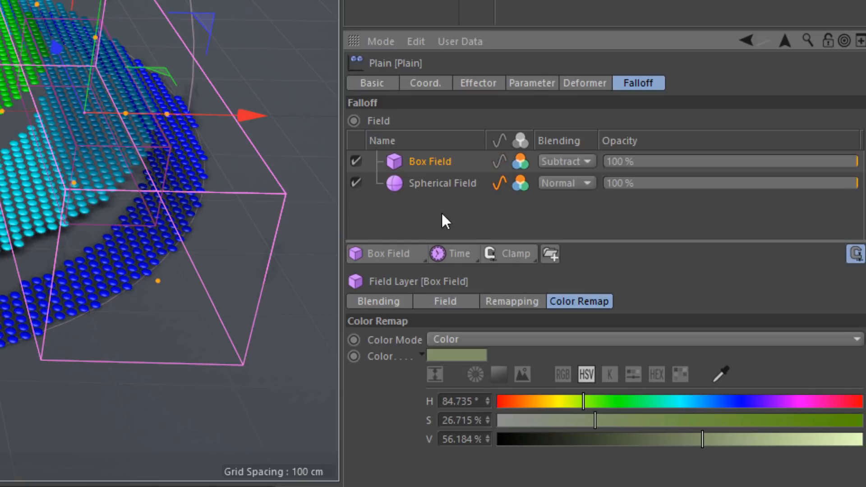
click(499, 162)
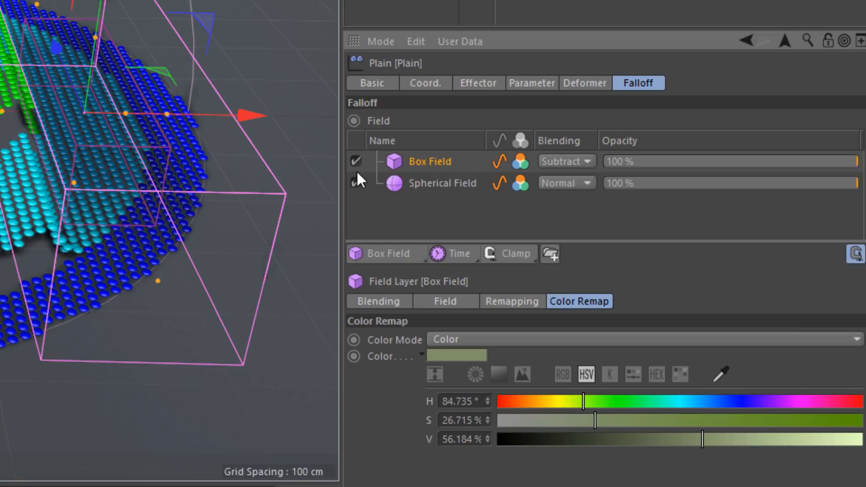
Disable the Spherical and Box Fields in the falloff and add a Radial Field above them
click(356, 182)
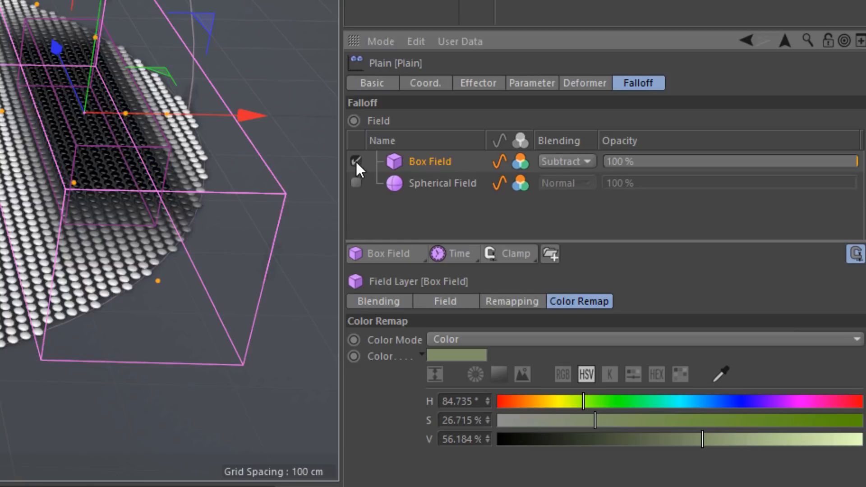
click(356, 162)
drag(379, 251, 418, 418)
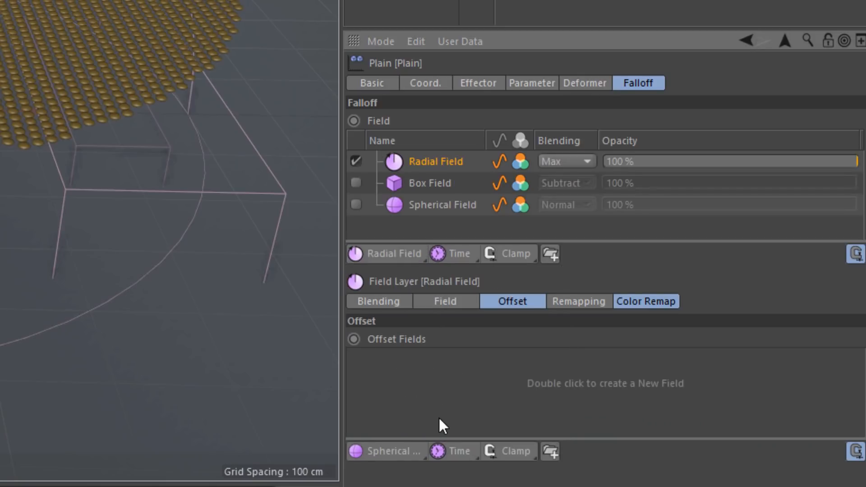
Set the Radial Field's end angle to 64°, start transition to 19°, end transition to 26° and iterations to 4
click(455, 300)
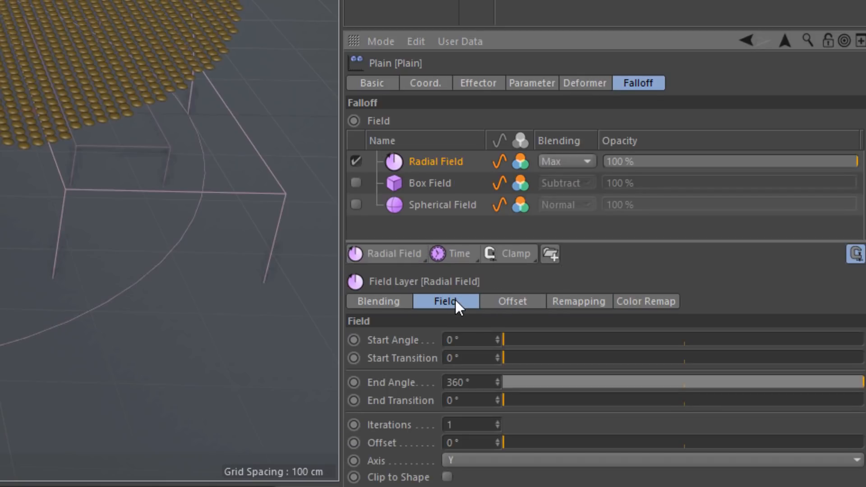
drag(550, 383, 566, 382)
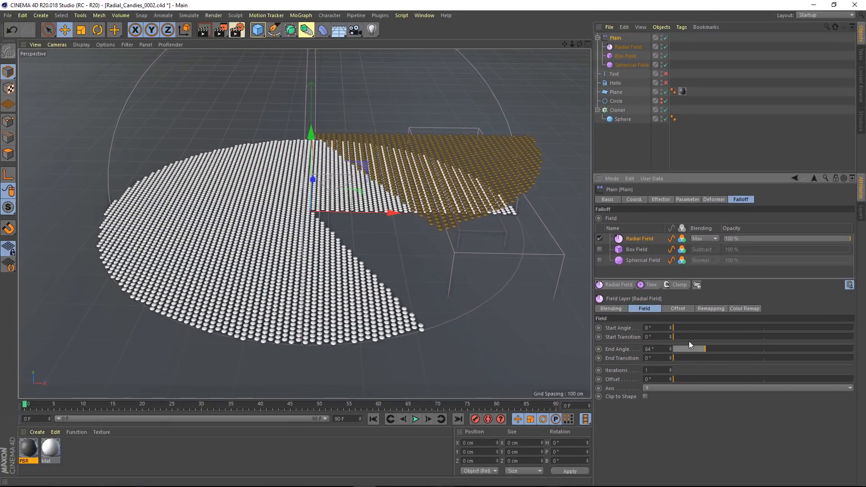
click(684, 336)
drag(680, 357, 649, 385)
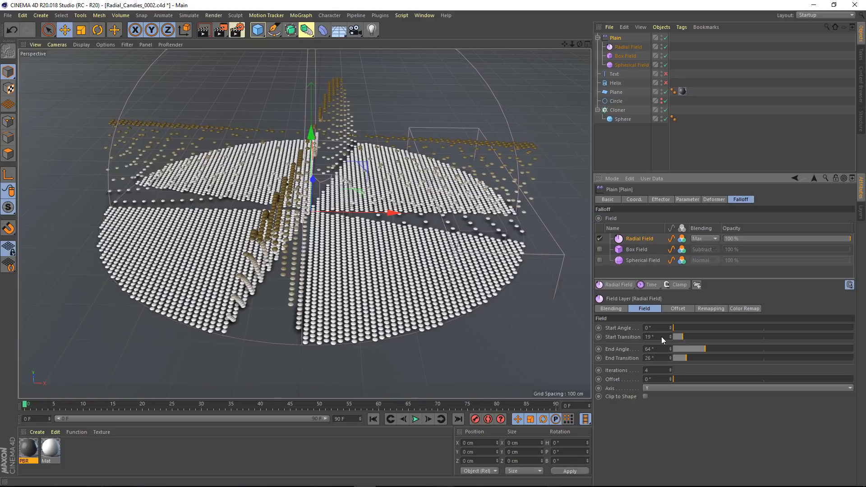
Set the Radial Field's start transition to 0°, iterations to 1, and both end angle and end transition to 360°
drag(661, 337, 659, 337)
drag(652, 380, 605, 351)
text(1)
key(Return)
drag(716, 347, 865, 361)
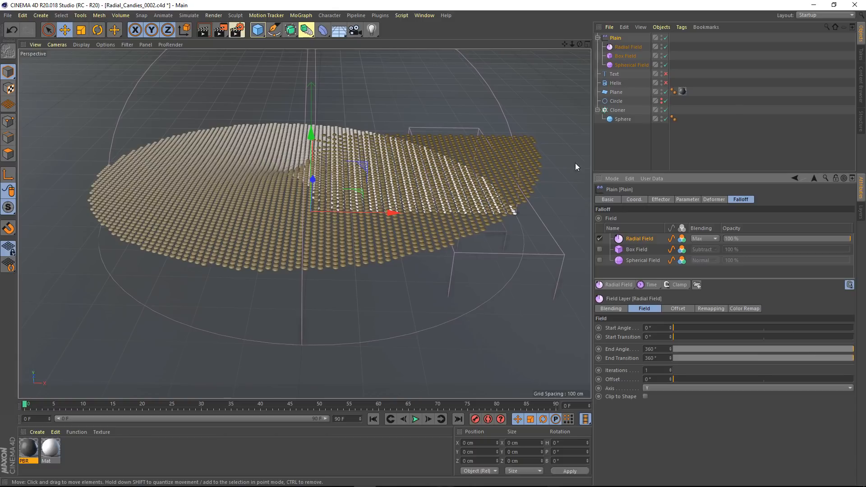
Turn off the Radial Field's value channel and set its color remap mode to Gradient
click(671, 239)
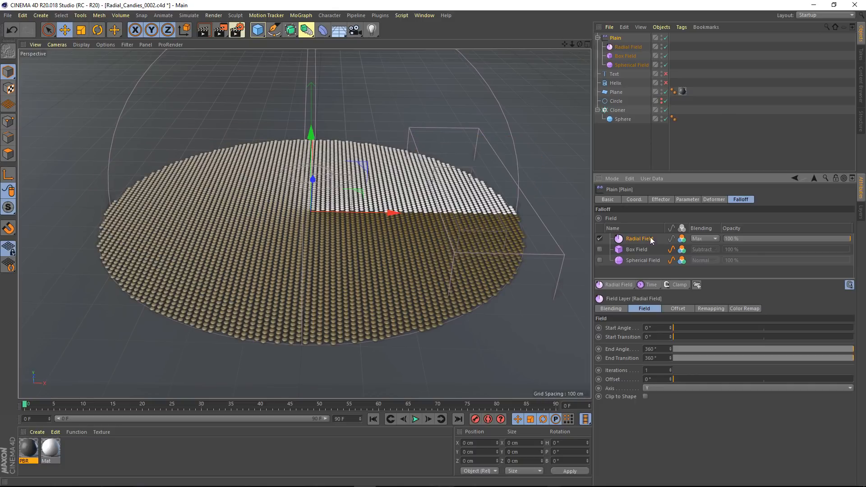
click(733, 308)
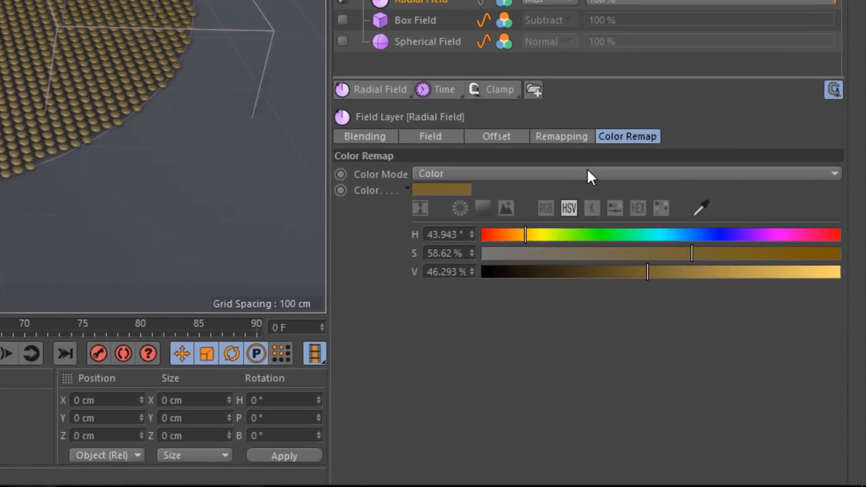
click(686, 284)
click(674, 323)
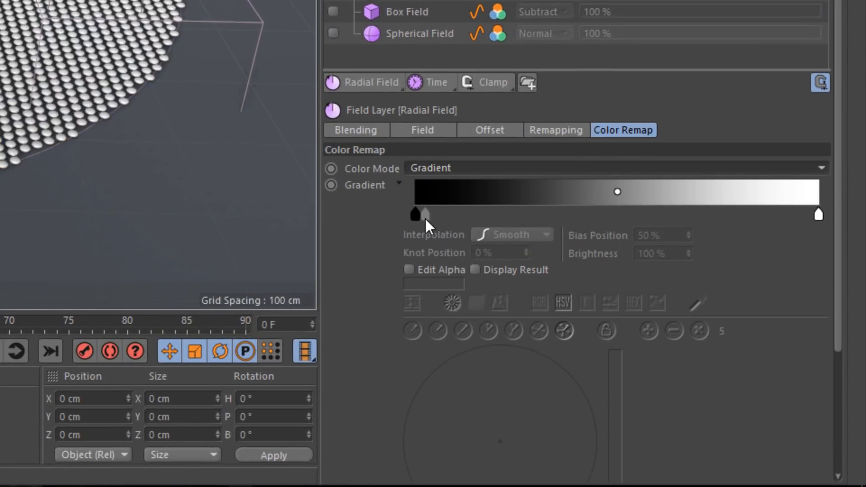
Recolor the gradient's black knot to bright orange on the five-color harmony wheel, with hue 41.239°, saturation 76.721% and value 100%
click(419, 216)
drag(837, 273, 848, 399)
drag(463, 198, 454, 228)
drag(613, 207, 616, 182)
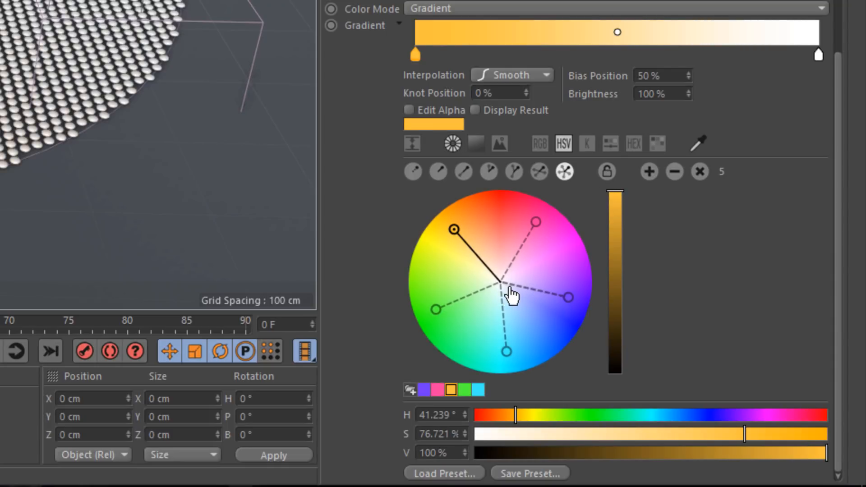
Fill the gradient with all five harmony swatches as knots, in the order purple, pink, orange, green and cyan
click(426, 390)
shift+click(479, 391)
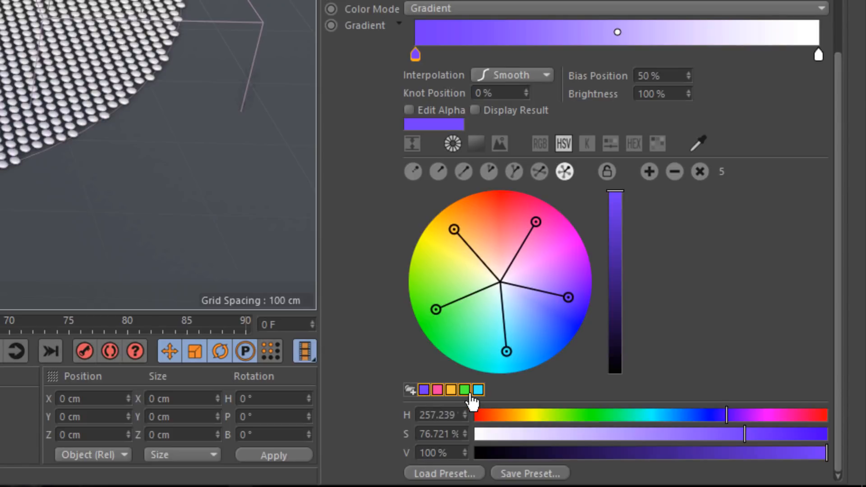
drag(525, 51, 526, 50)
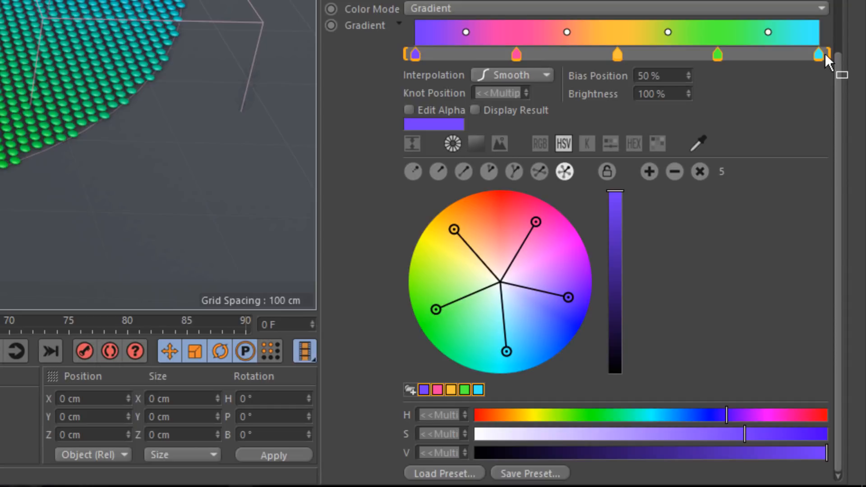
Compress the five gradient knots toward the start, leaving room after the cyan one, and set the interpolation of all knots to Step
drag(818, 54, 723, 54)
right_click(634, 32)
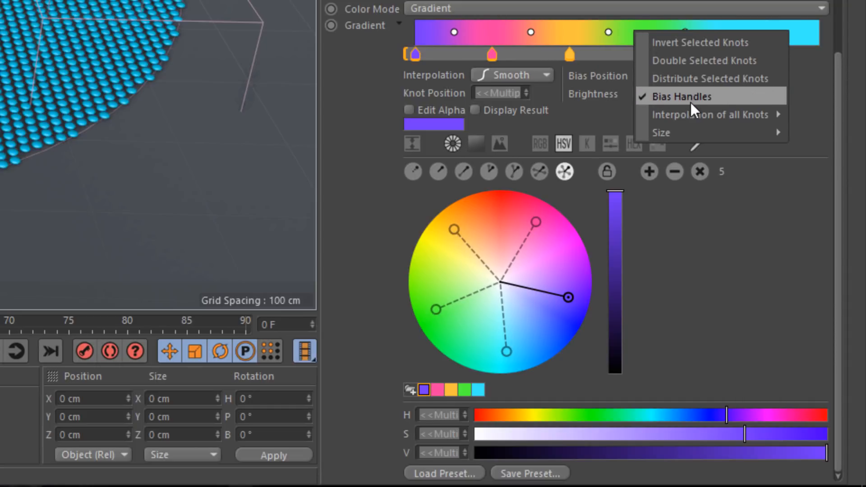
mouse_move(695, 115)
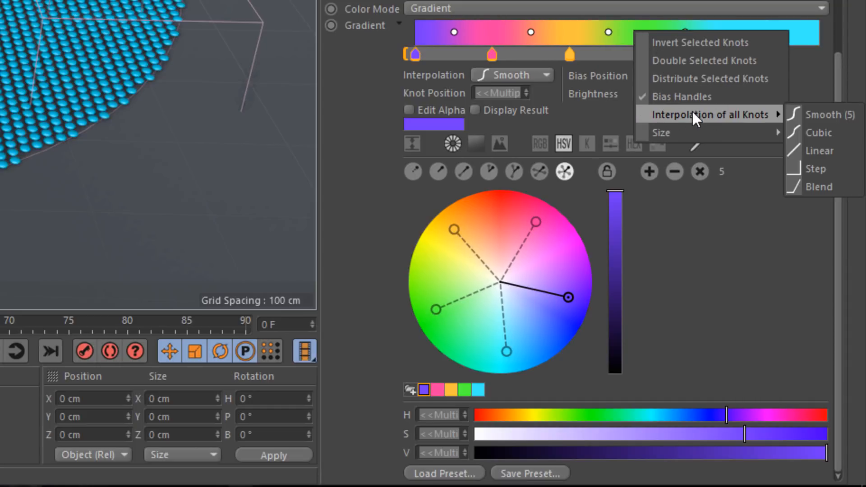
click(816, 169)
Set the pink knot's position to 20% and the orange knot's to 35%, and select the green knot
click(492, 55)
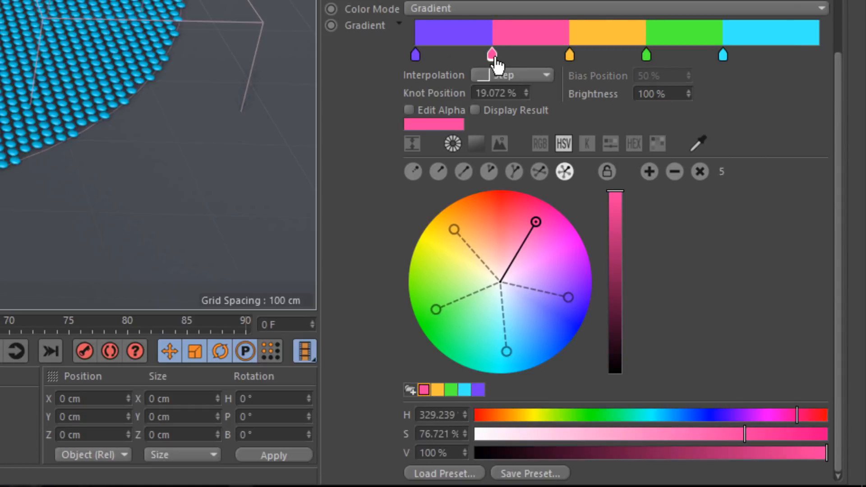
double_click(506, 90)
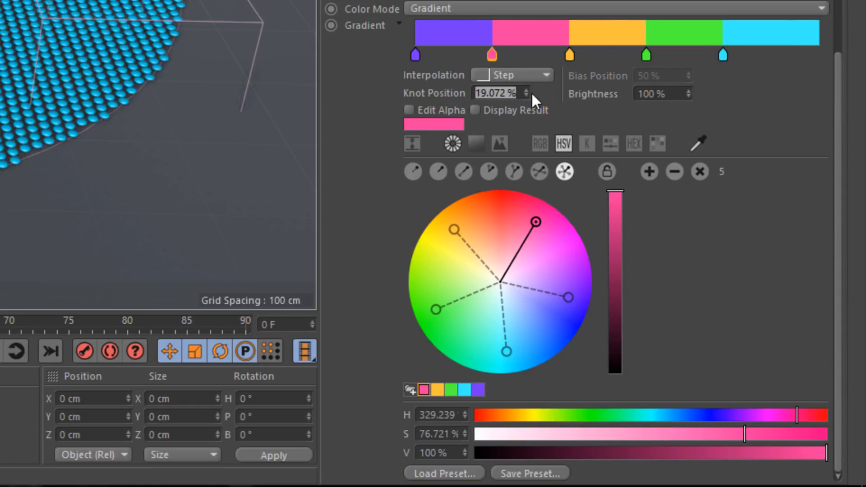
text(20)
key(Return)
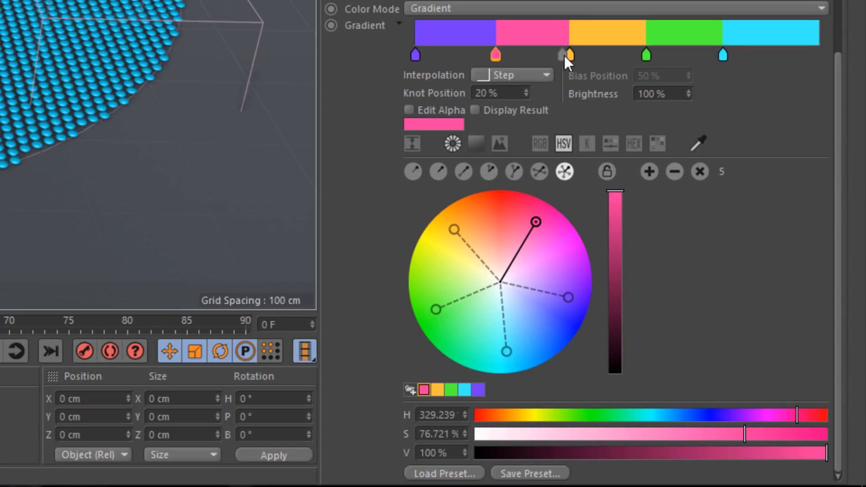
click(567, 55)
double_click(501, 92)
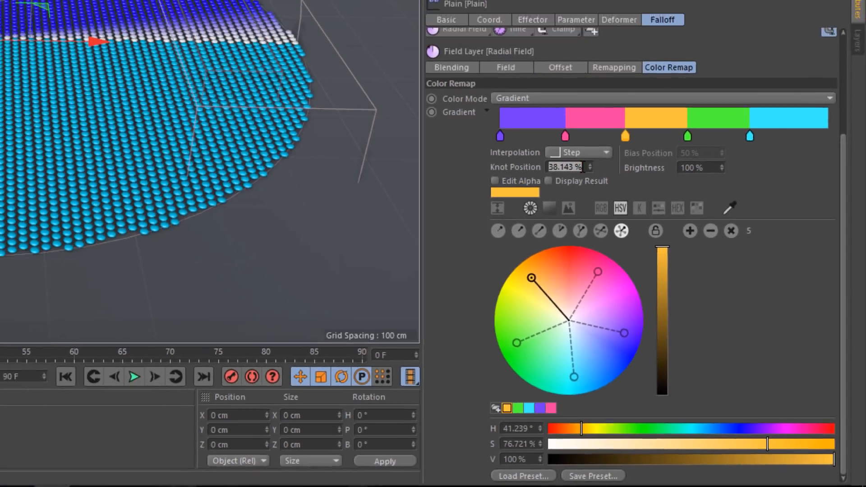
text(35)
key(Return)
click(756, 271)
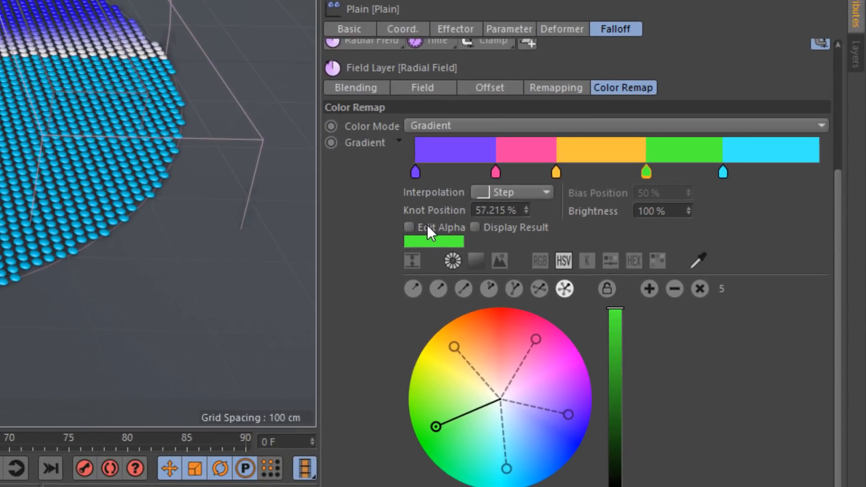
Edit the gradient's alpha, removing the black knot and placing the white knot at 0%, and leave alpha editing
click(426, 226)
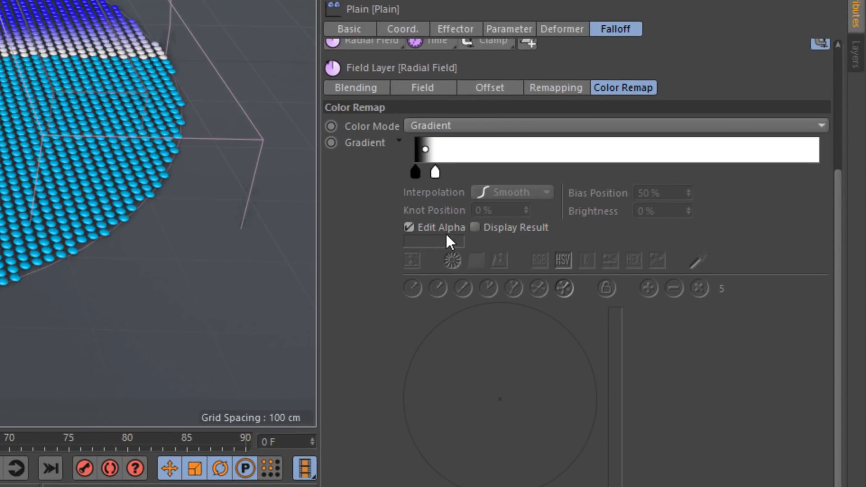
drag(435, 172, 675, 194)
drag(759, 272, 731, 275)
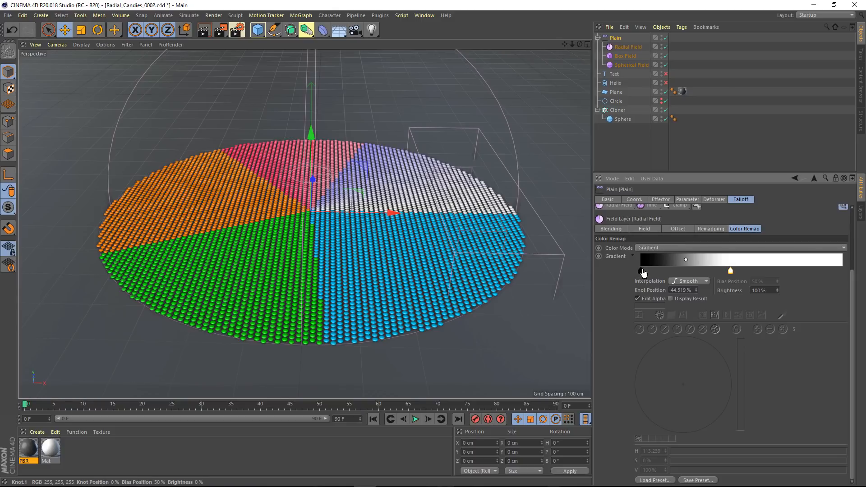
drag(640, 271, 689, 250)
drag(730, 270, 624, 270)
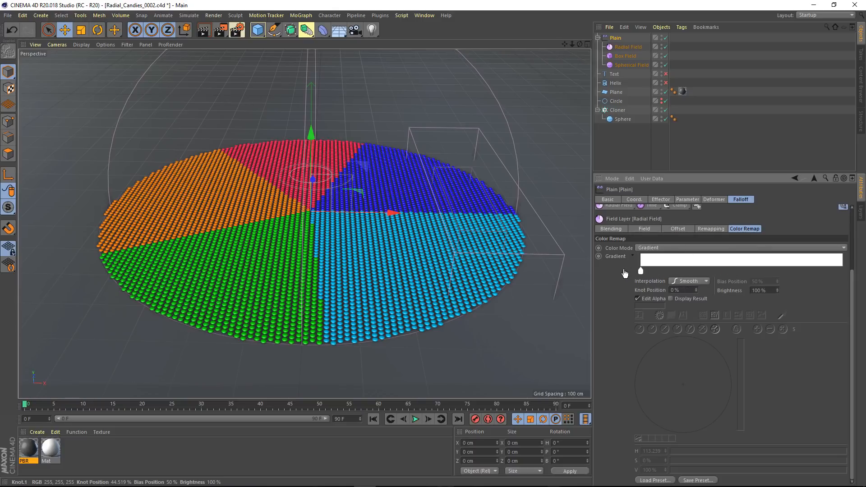
click(648, 298)
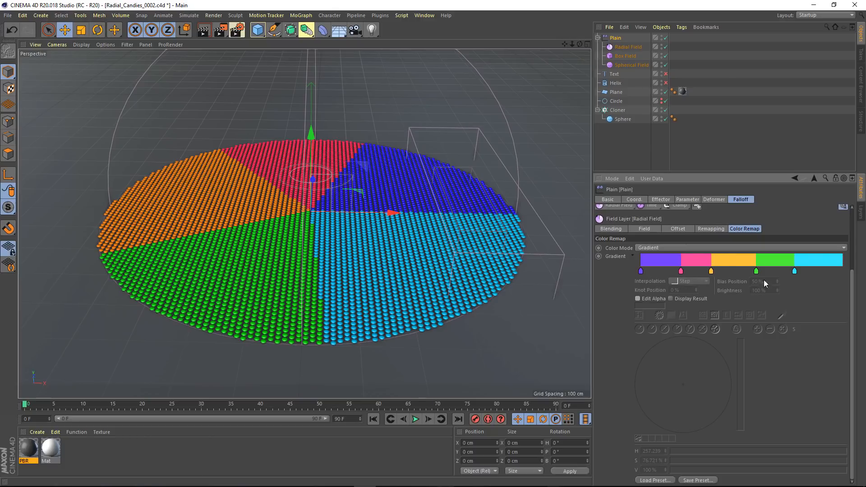
Try rotating the color pattern with the Radial Field's Offset value and return it to 0°
click(656, 230)
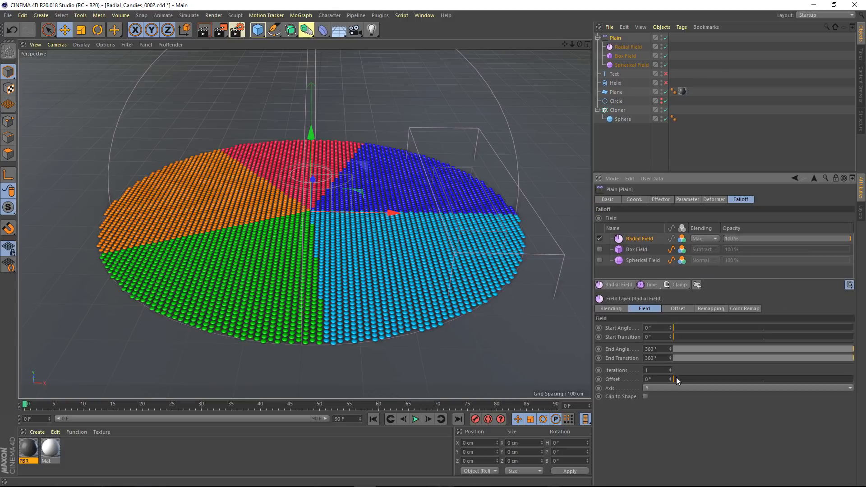
drag(680, 378, 655, 384)
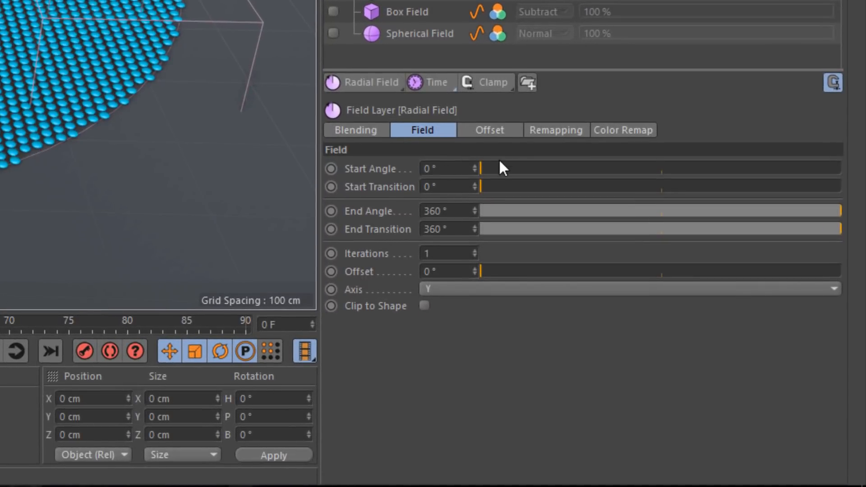
Add a Time layer to the Radial Field's offset fields and play the animation, stopping at frame 27
click(495, 132)
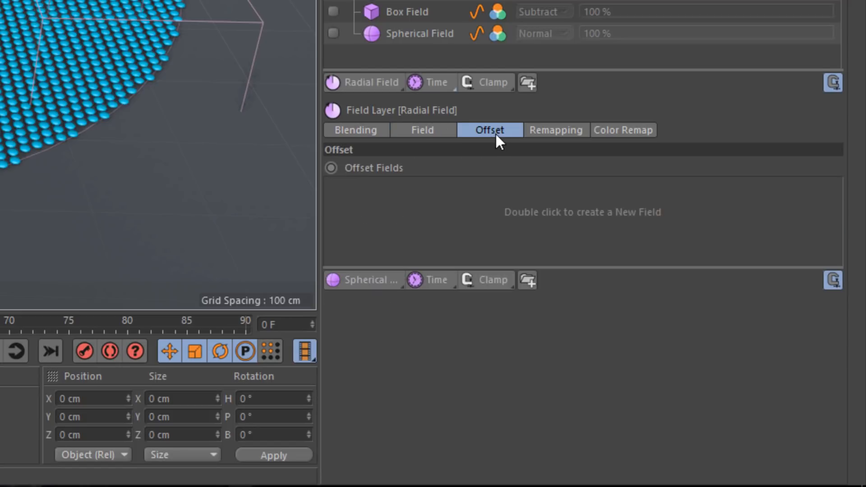
click(415, 280)
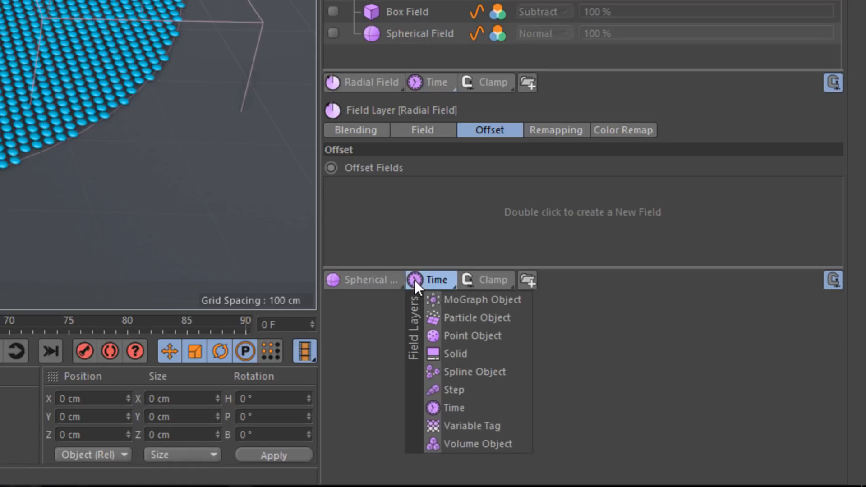
click(457, 407)
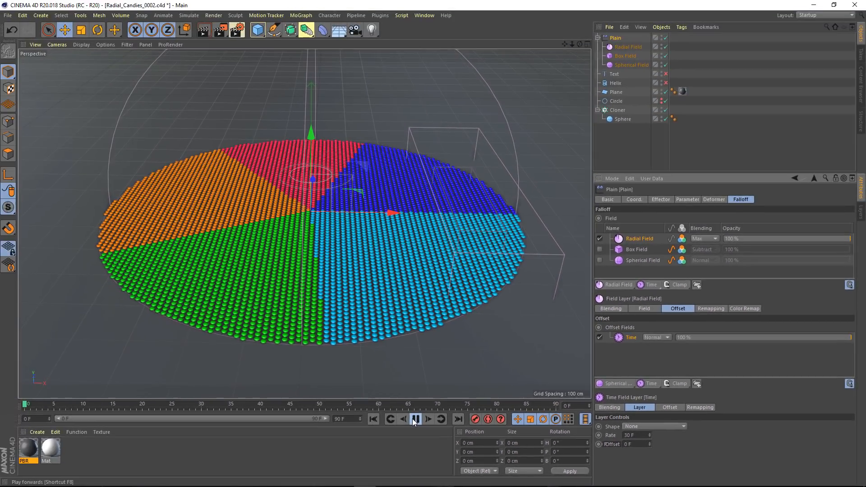
click(0, 351)
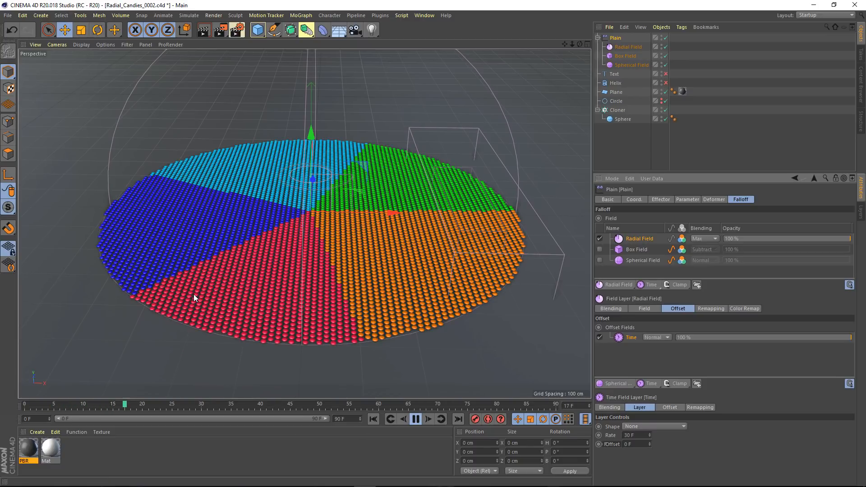
click(416, 420)
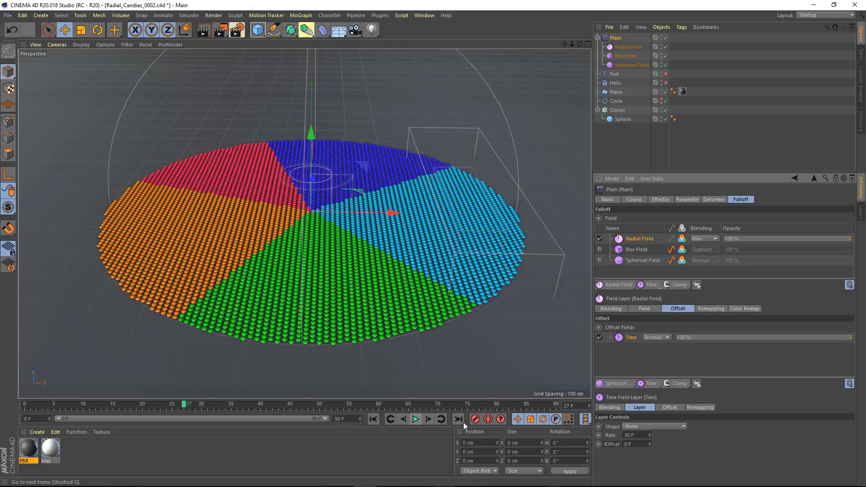
Add a Spherical Field above the Time layer in the Radial Field's offset fields and disable the Time layer
click(614, 383)
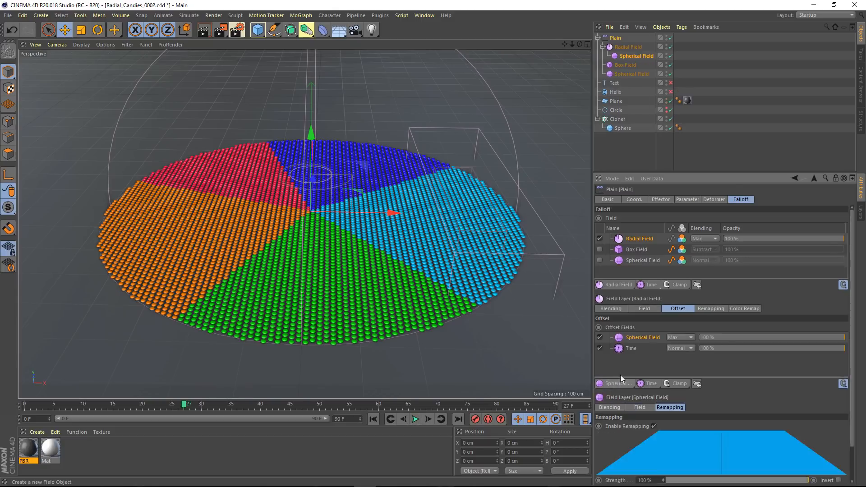
click(600, 348)
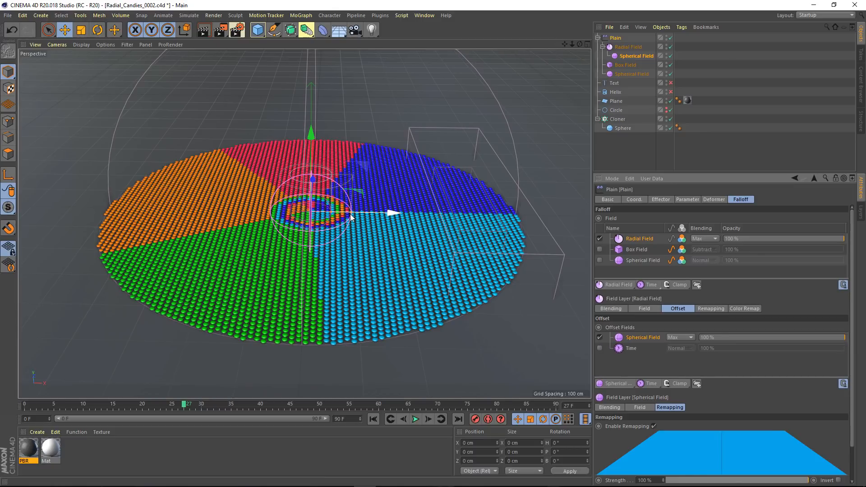
Enlarge the offset Spherical Field to reach the disc's rim and set its remapping Inner Offset to 0%
drag(350, 213, 523, 238)
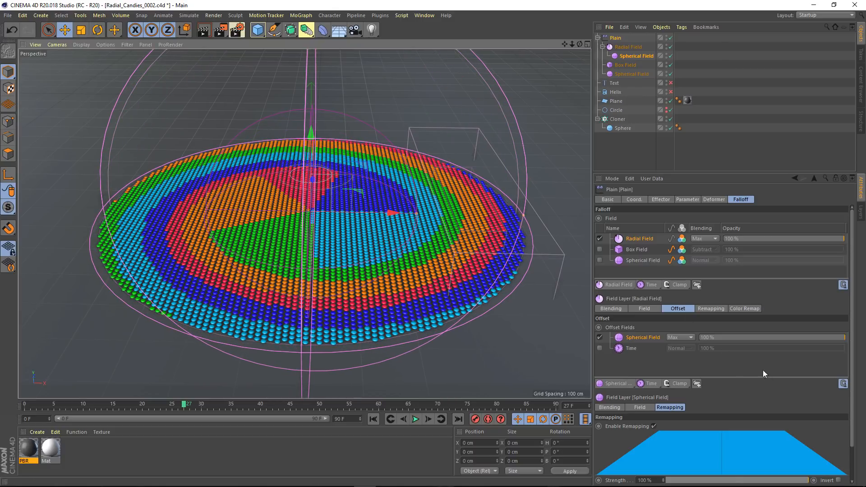
scroll(853, 453, down, 2)
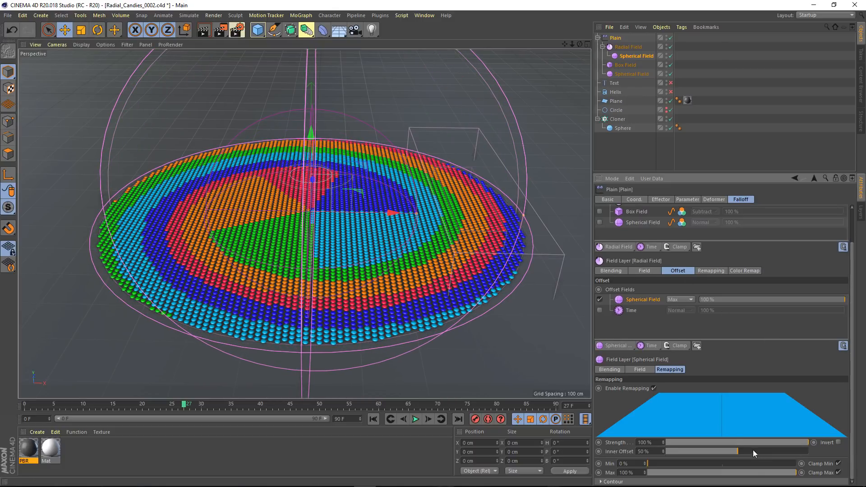
drag(742, 451, 659, 457)
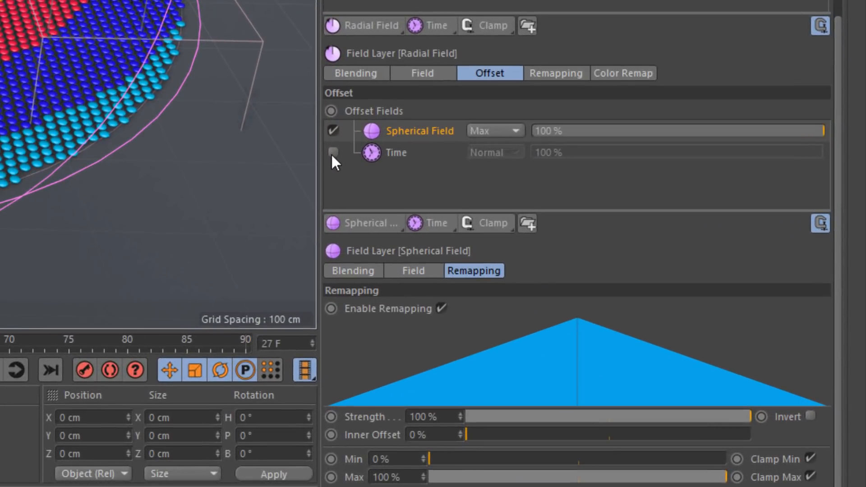
Re-enable the Time offset layer, blend the Spherical Field over it with Multiply, and play the animation, stopping at frame 29
click(332, 153)
scroll(556, 212, up, 3)
click(507, 208)
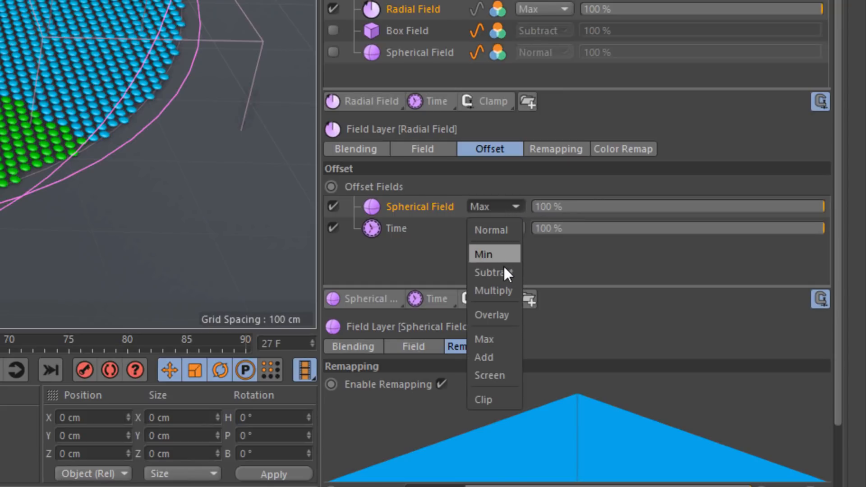
click(503, 293)
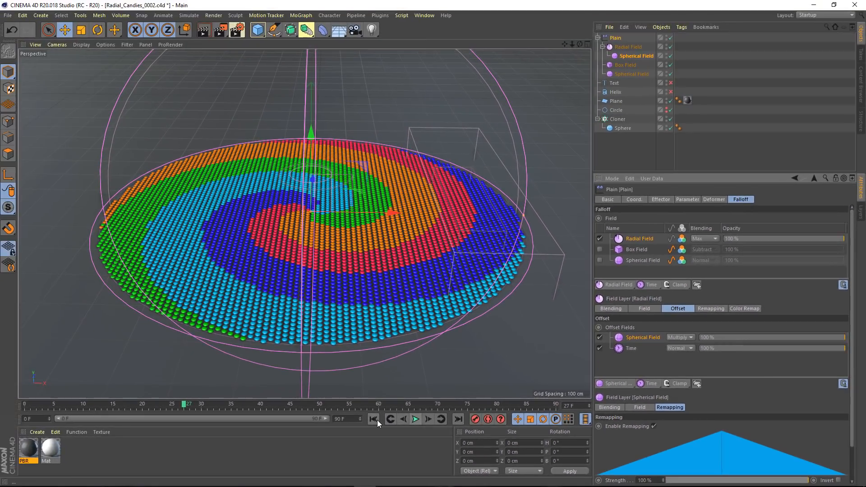
click(415, 420)
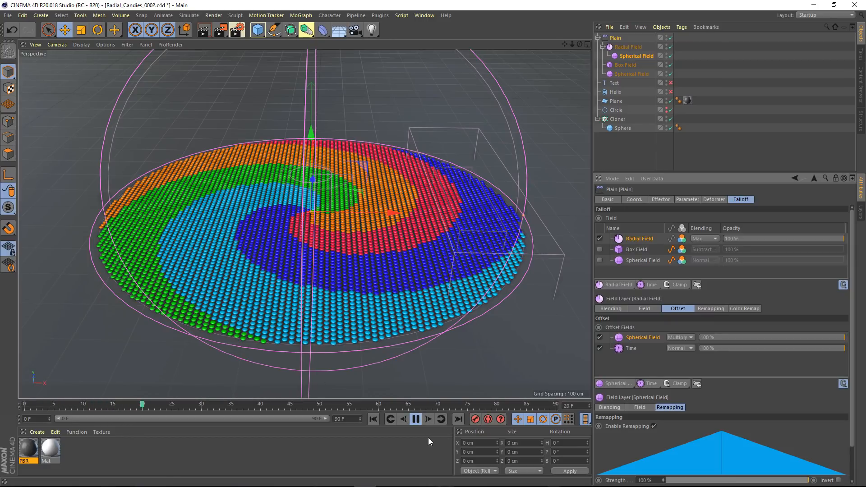
click(415, 420)
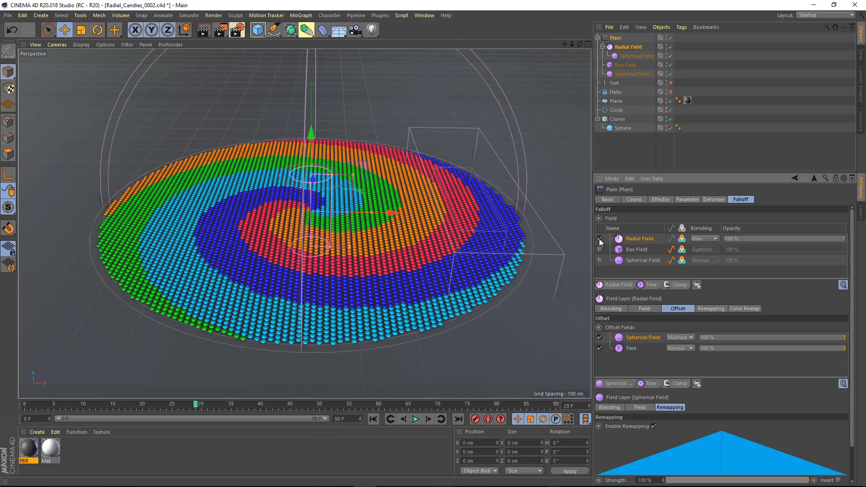
Reduce the Radial Field's opacity to 0%, enable the Helix spline and add it as the top falloff layer
drag(746, 236, 705, 236)
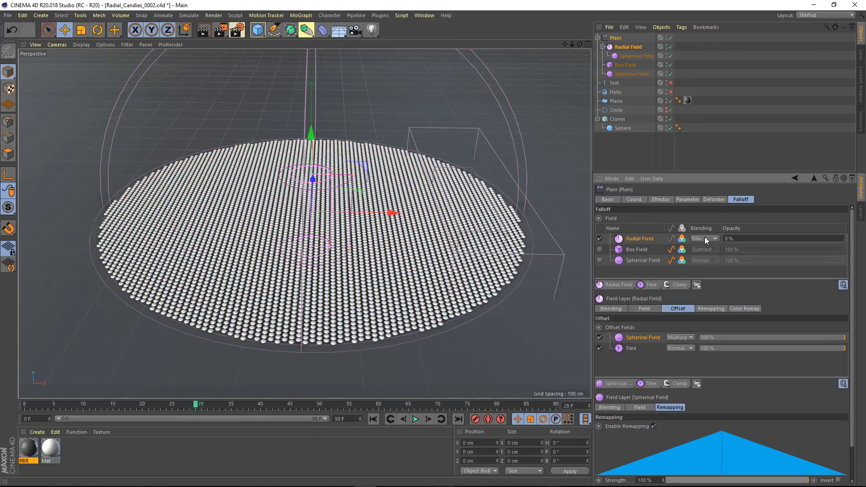
click(670, 92)
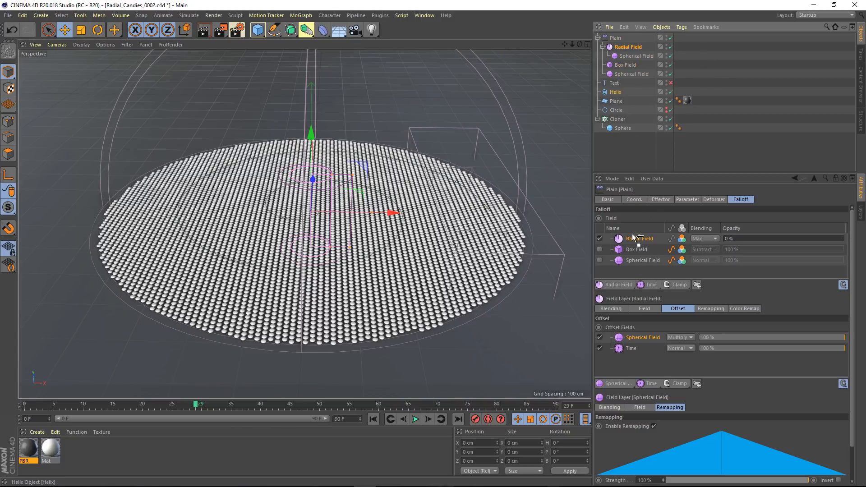
drag(636, 238, 631, 237)
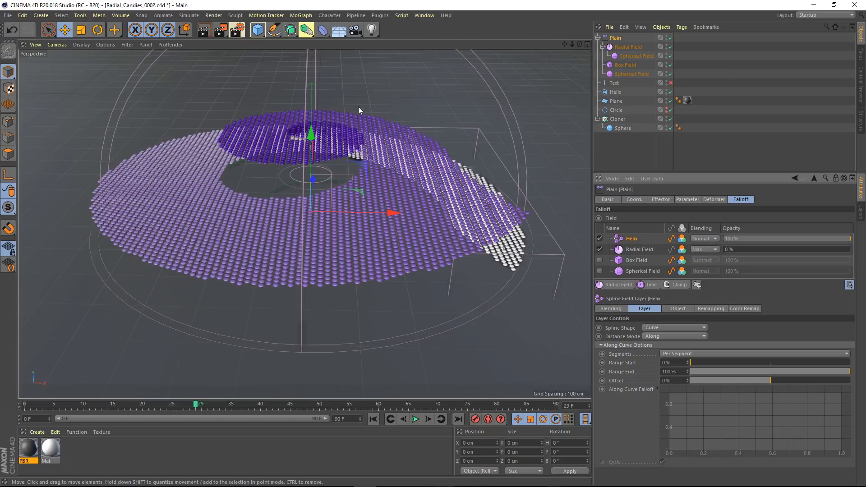
Give the Helix spline layer a 40 cm radius in Radius mode and switch its distance mode to Along and Radius
click(651, 337)
click(648, 352)
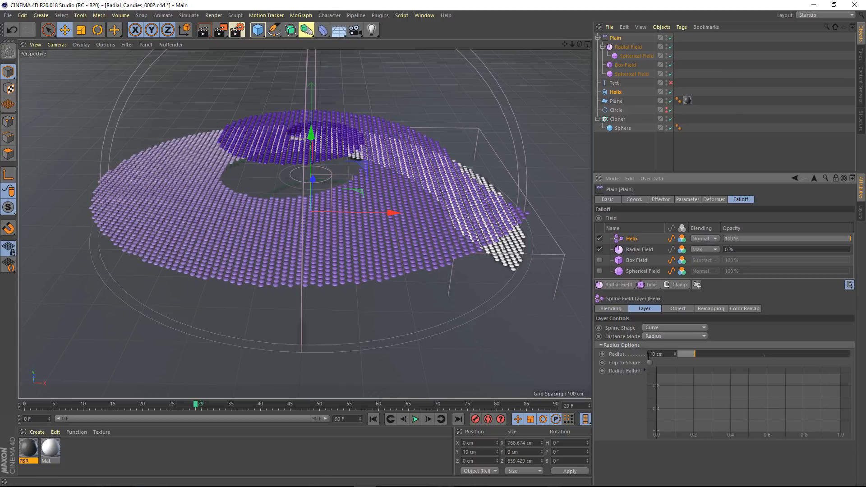
drag(697, 352, 748, 356)
click(672, 336)
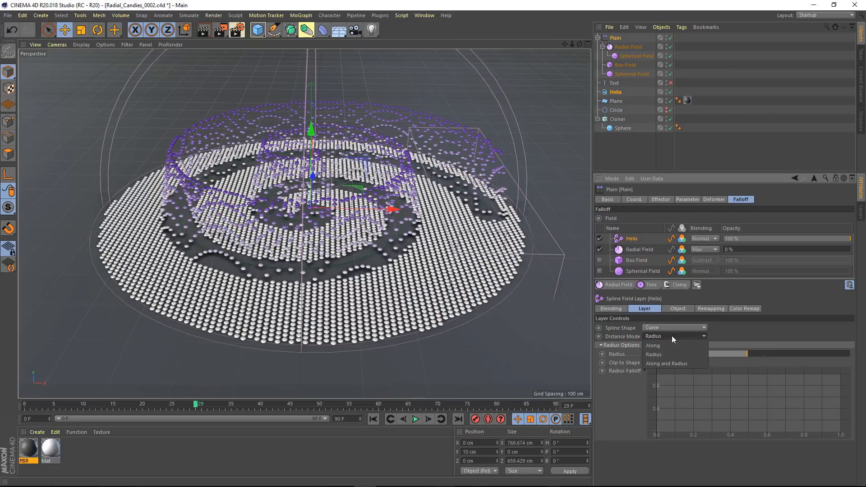
click(669, 361)
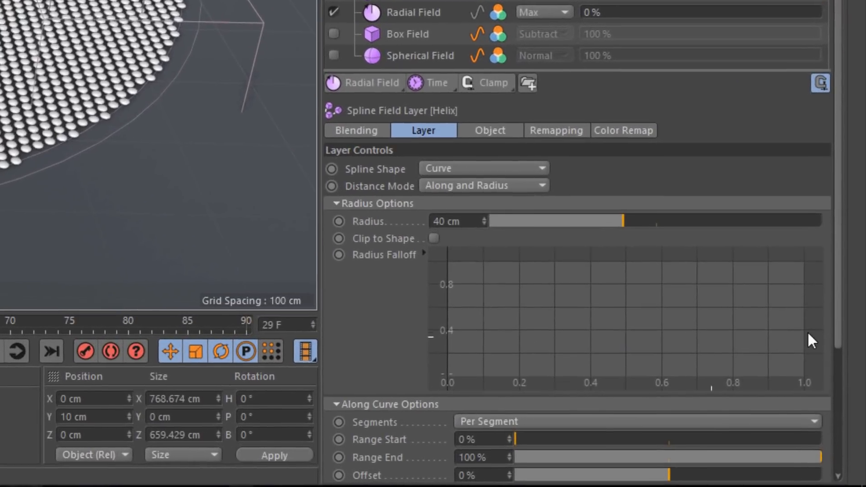
drag(832, 310, 835, 441)
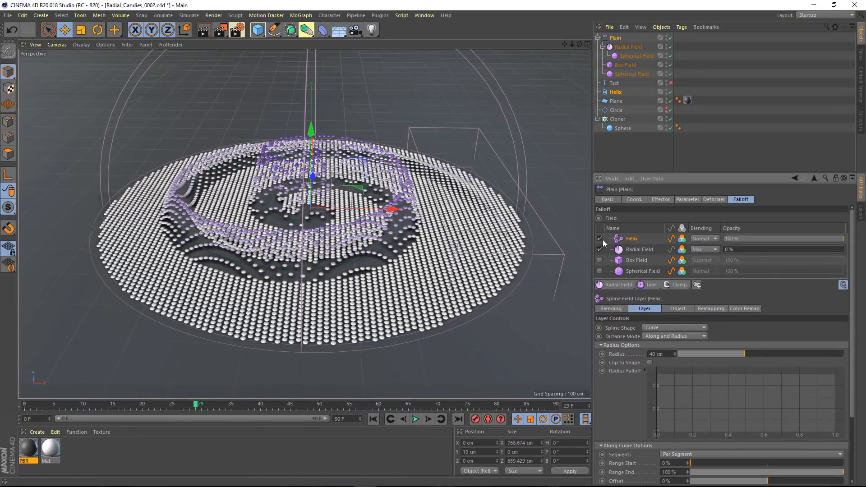
Disable the Helix layer and add the Text spline above it as a Mask projected Along Y
click(599, 238)
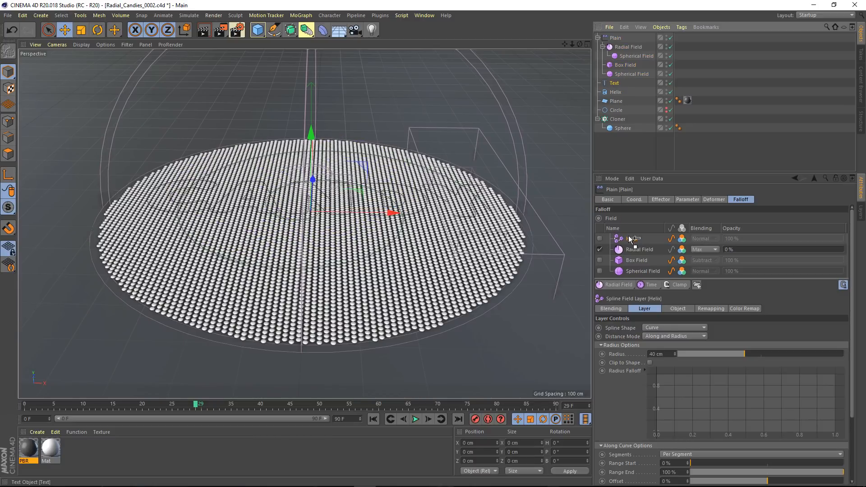
drag(630, 239, 632, 238)
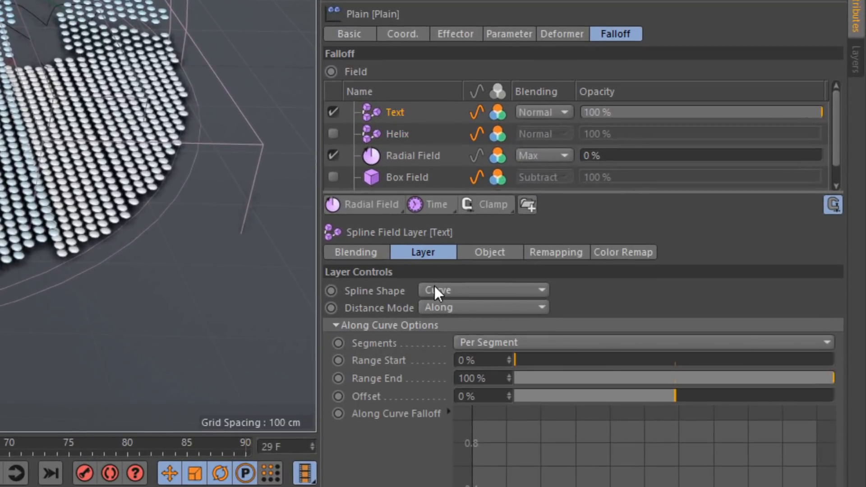
click(437, 290)
click(440, 323)
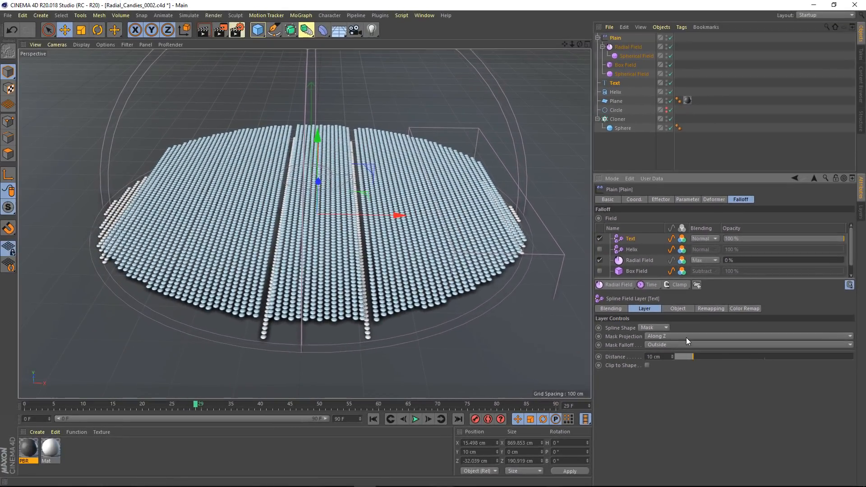
click(506, 308)
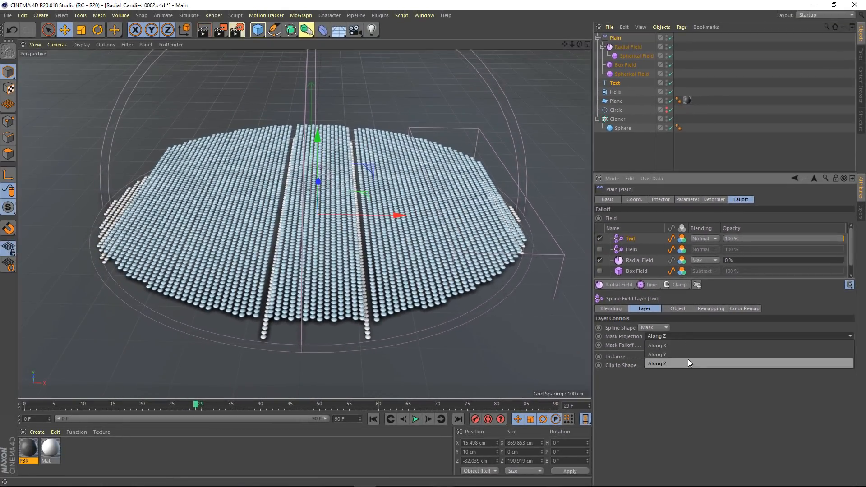
click(688, 355)
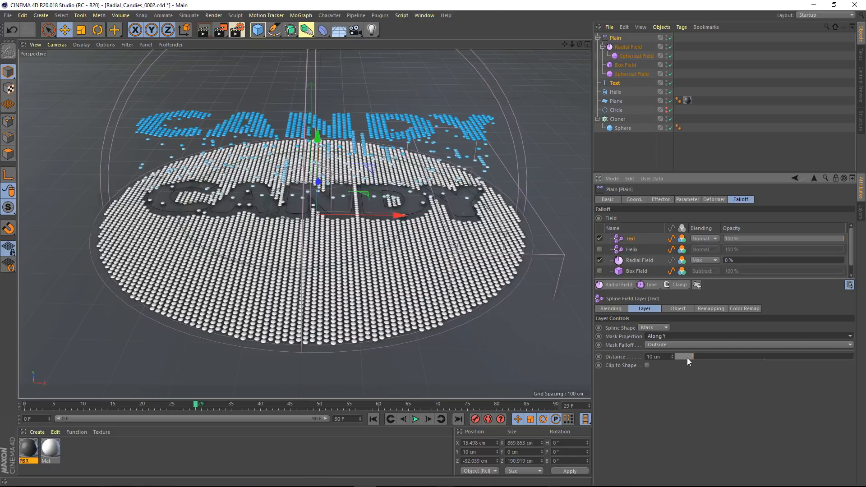
Set the text mask's distance to 100 cm and its Mask Falloff to Inside
drag(692, 357, 865, 374)
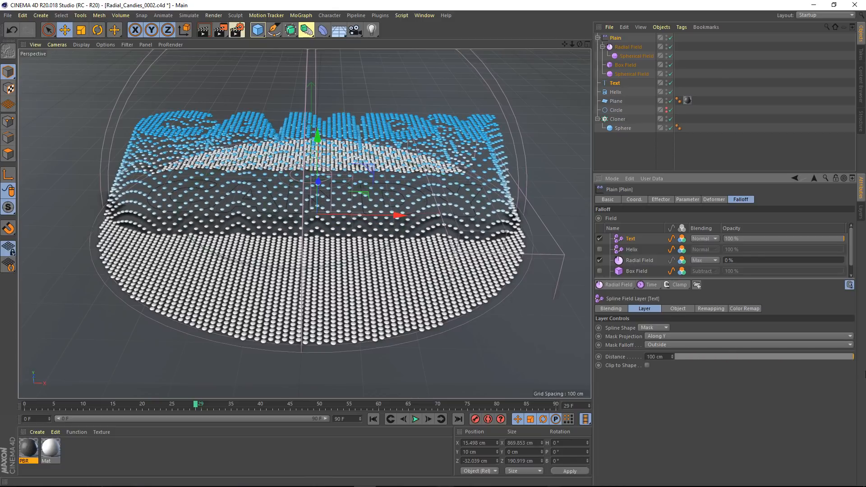
click(693, 343)
click(688, 356)
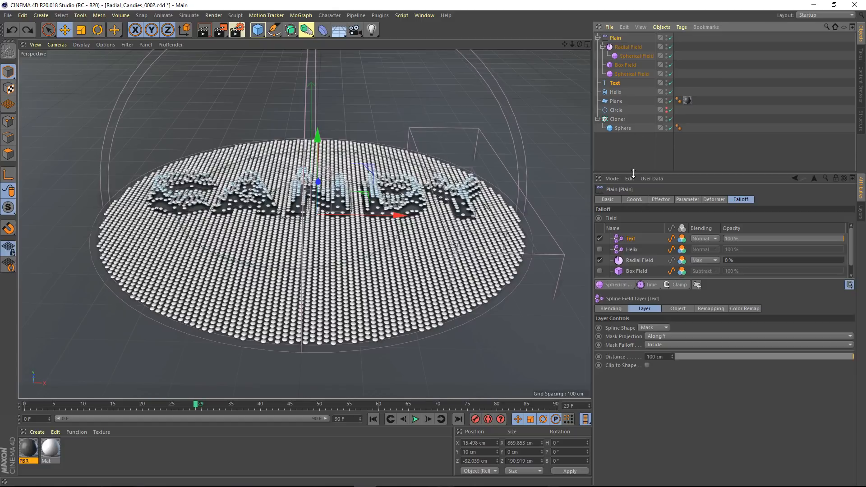
Add a Spherical Field on top of the falloff layers and give it an Align to Spline tag following the Helix
click(624, 284)
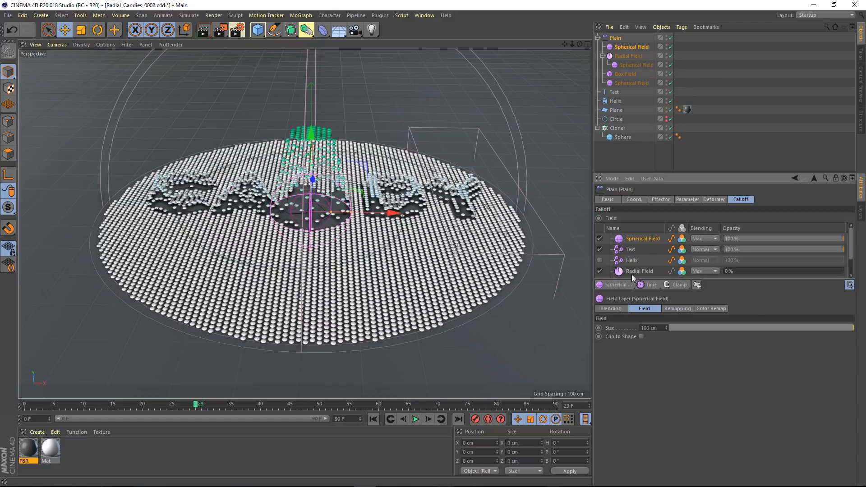
right_click(632, 48)
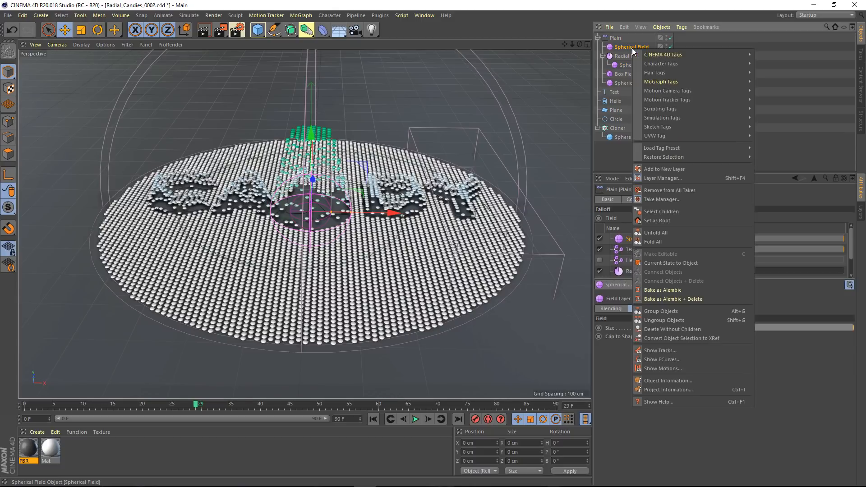
mouse_move(730, 53)
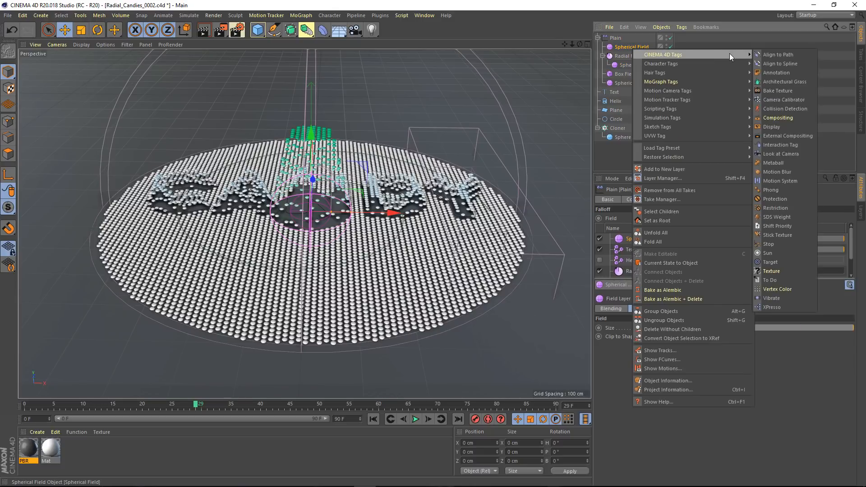
click(773, 63)
drag(619, 100, 649, 218)
Keyframe the Align to Spline tag's Position at 0% on frame 0 and 100% on frame 70
click(22, 405)
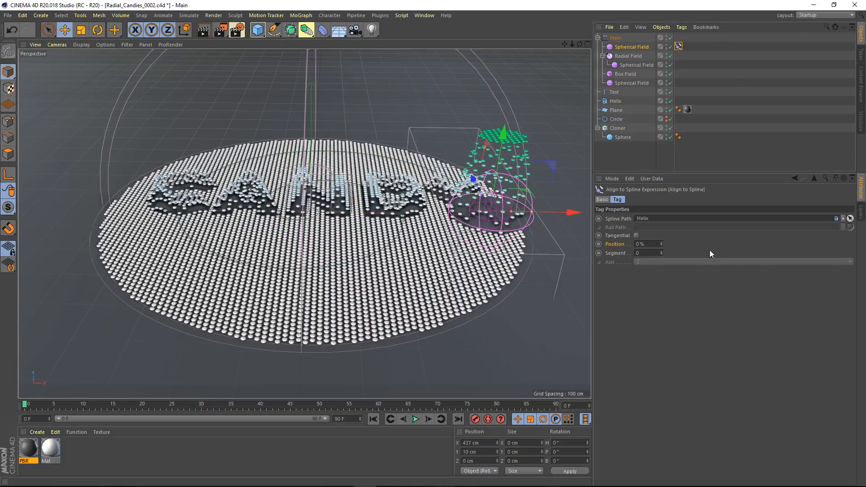
click(600, 244)
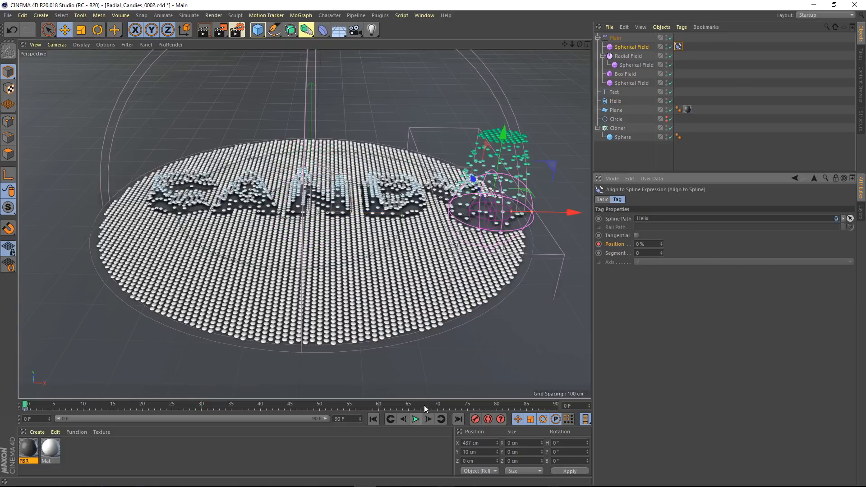
click(437, 405)
drag(652, 244, 566, 232)
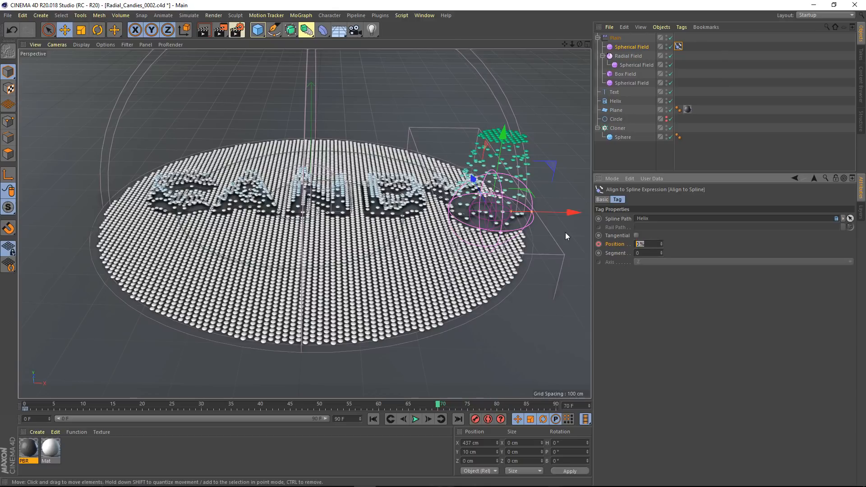
text(100)
key(Return)
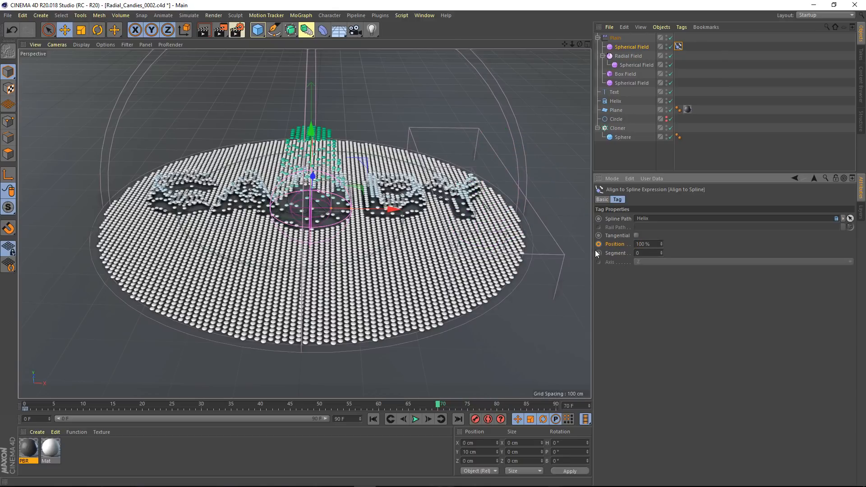
click(599, 244)
Play the Spherical Field's motion along the Helix from the first frame and stop at frame 39
click(373, 420)
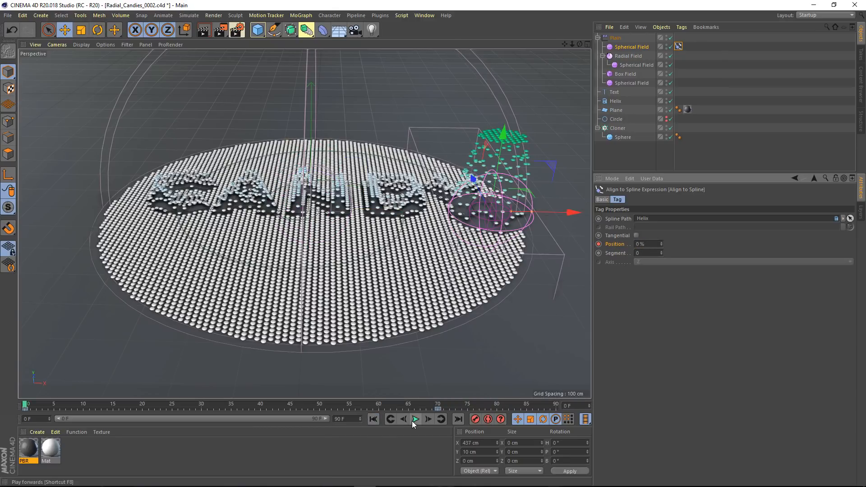
click(415, 420)
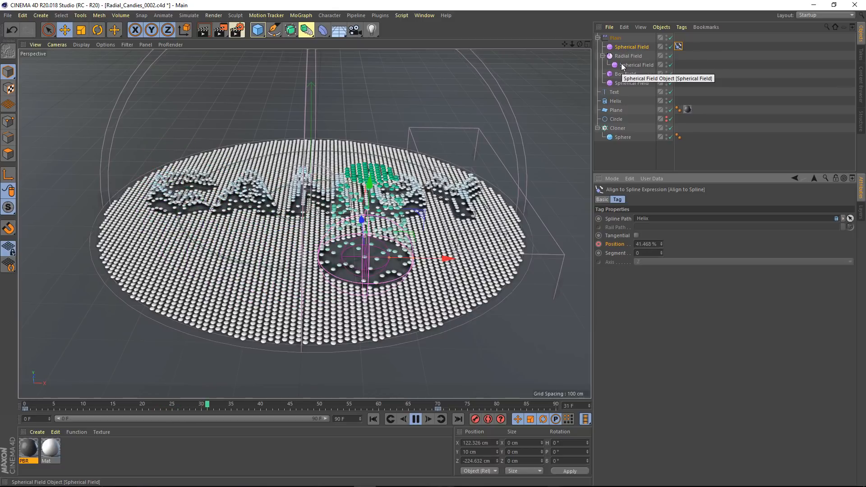
click(416, 420)
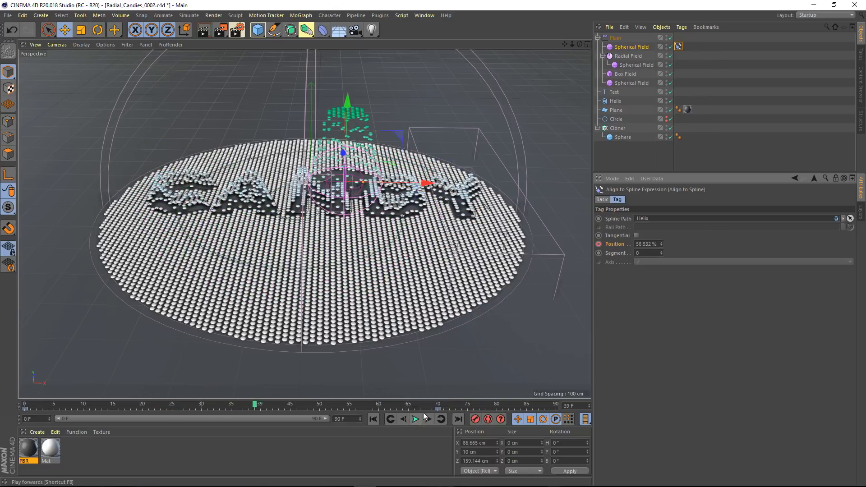
Add a Decay modifier layer above the Spherical Field in the Plain effector's falloff
click(614, 39)
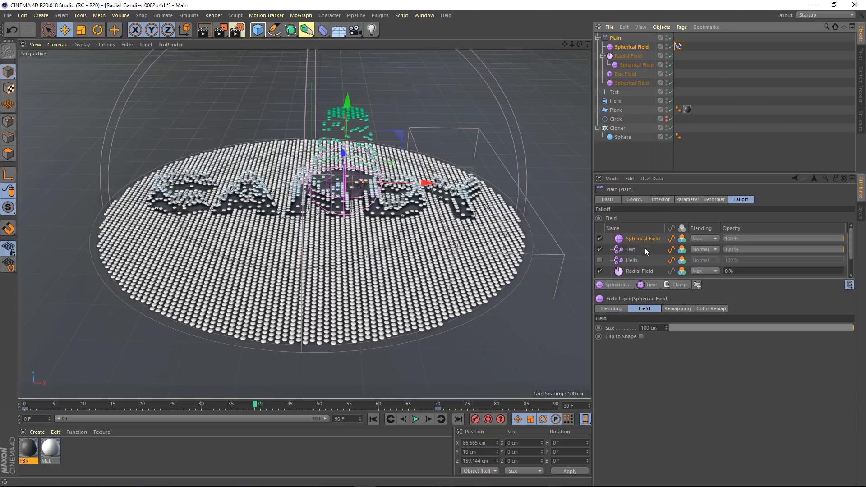
click(675, 285)
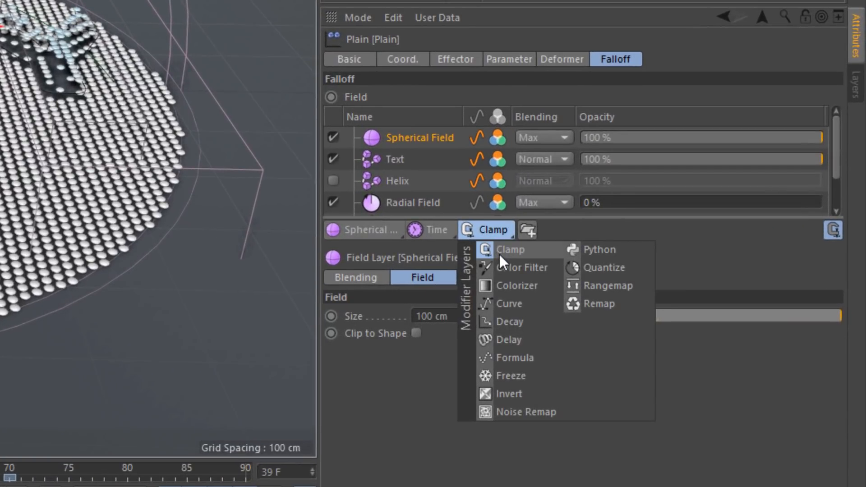
click(509, 320)
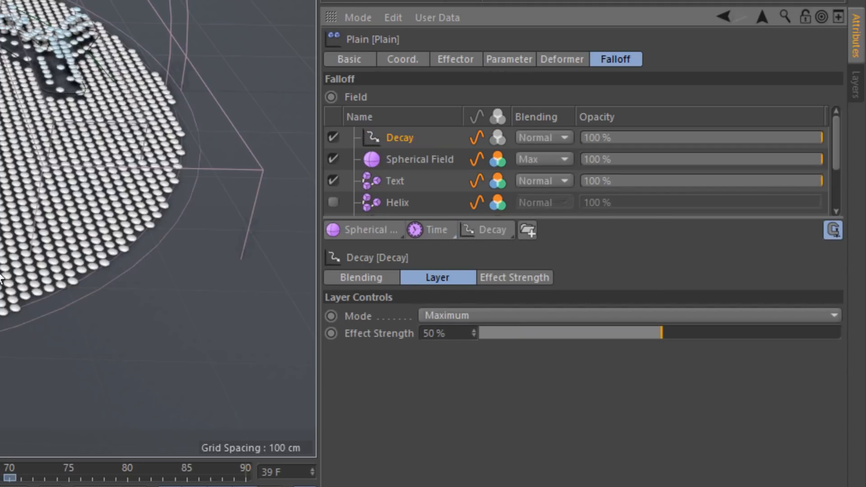
Play the animation from the first frame to view the Decay trail, restarting it from the beginning
key(shift+f)
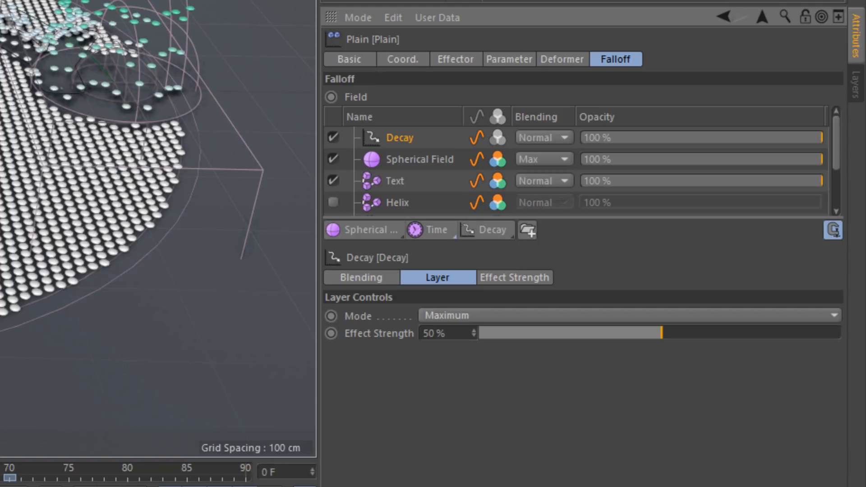
click(294, 443)
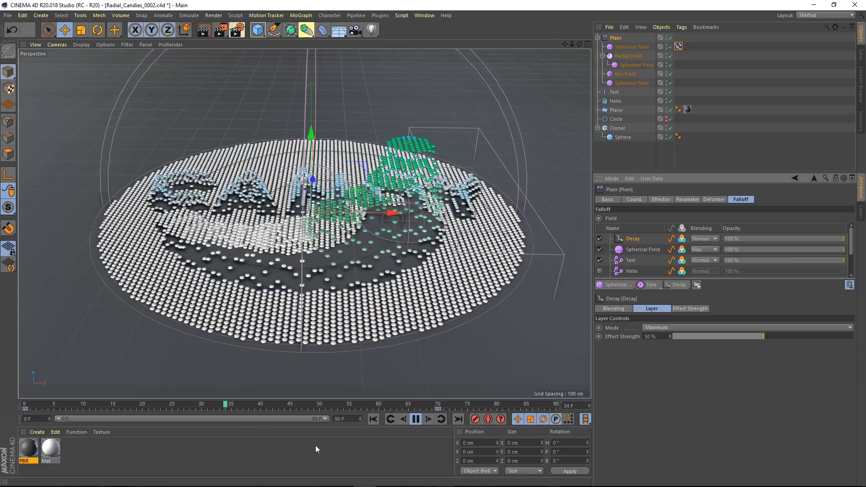
click(369, 420)
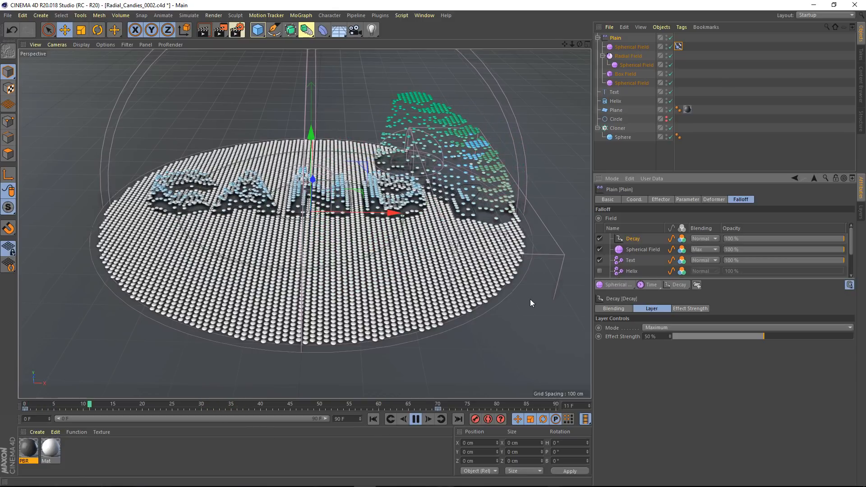
Try an 11% Effect Strength on the Decay layer during playback, stop at frame 34, and set the strength to 100%
click(692, 336)
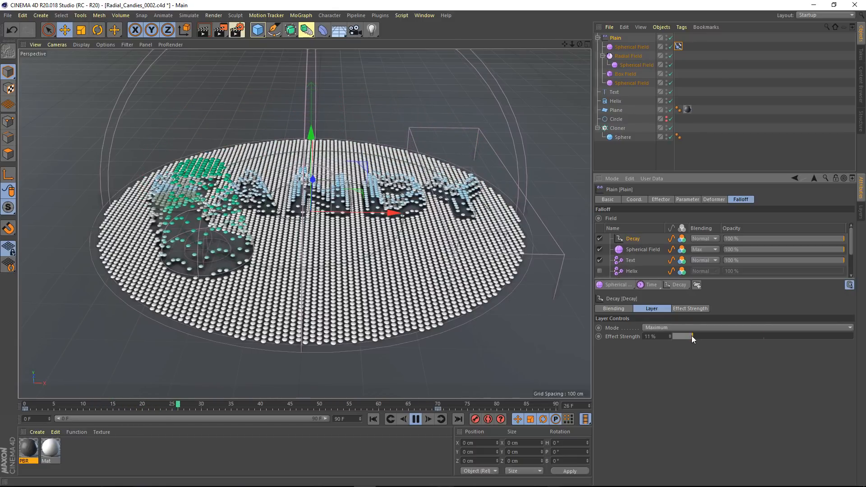
click(416, 419)
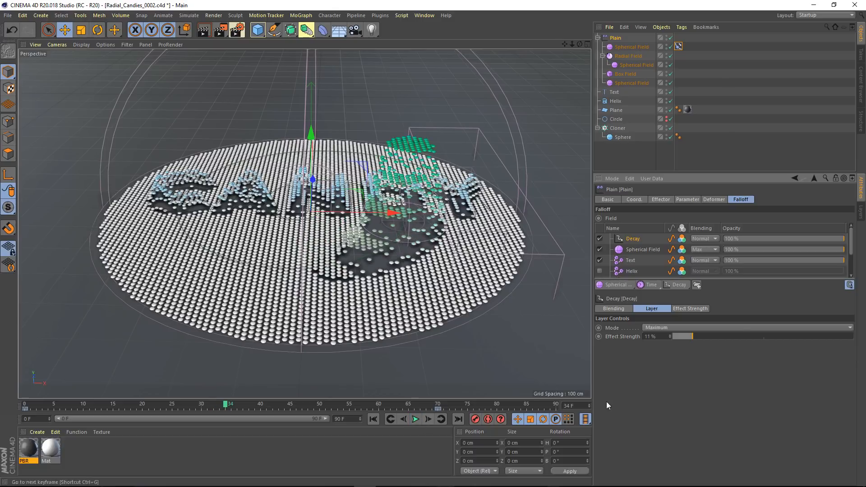
drag(695, 336, 796, 335)
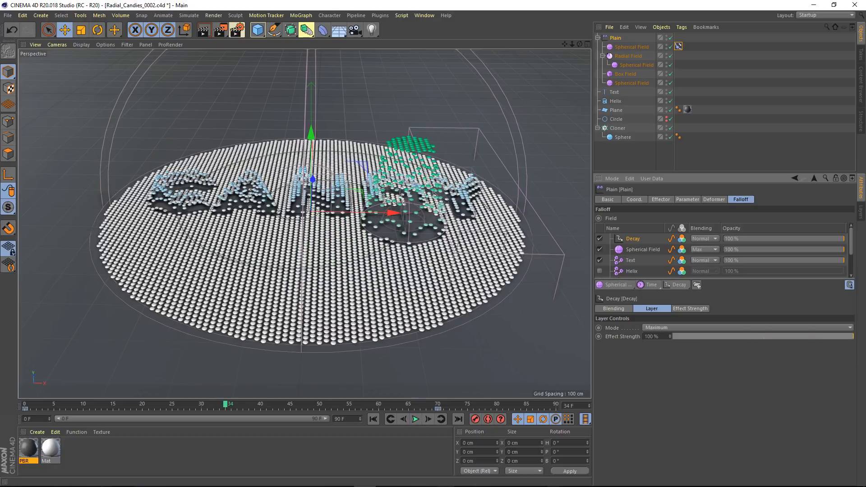